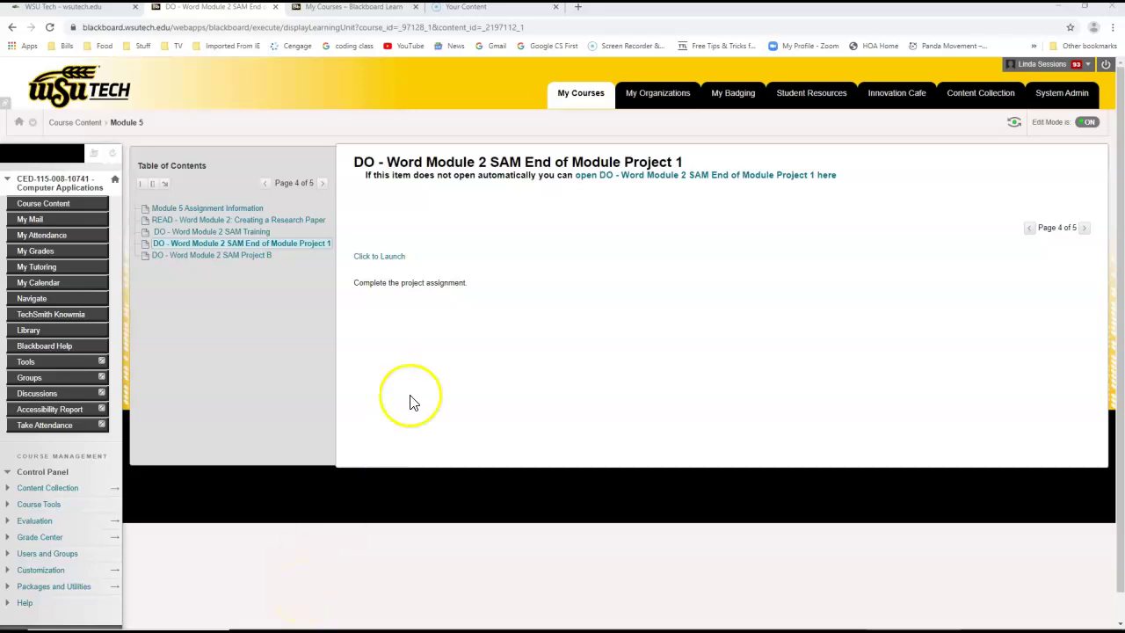
- From Course Content, open Module 9 and launch DO - Excel Module 2 SAM End of Module Project 1
{"action": "left_click", "coordinate": [63, 207]}
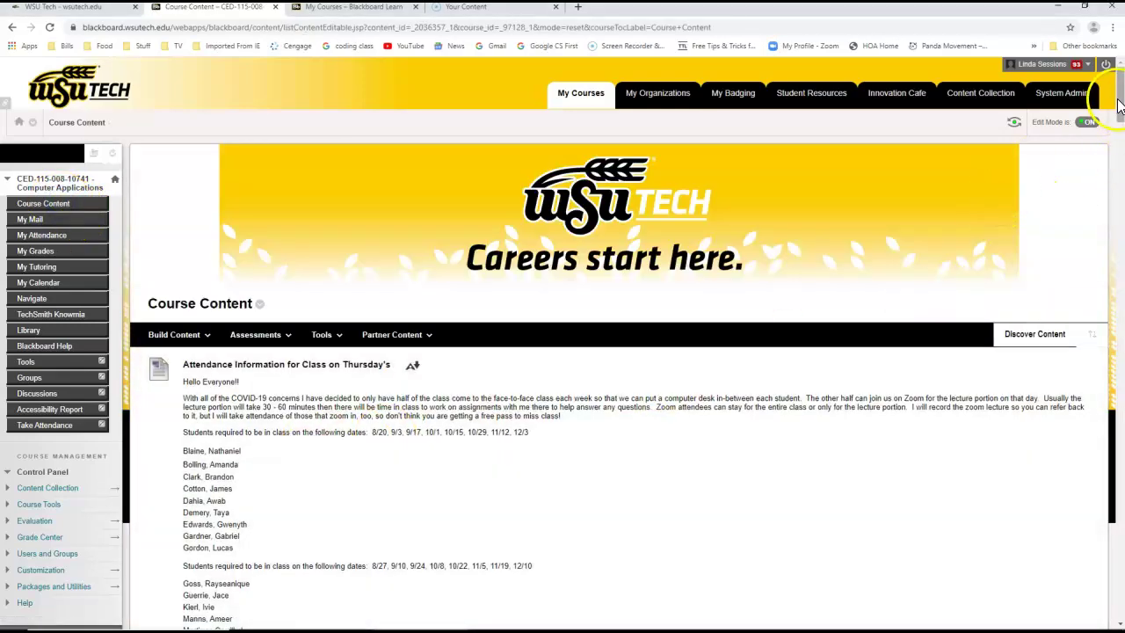
{"action": "left_click_drag", "start_coordinate": [1119, 104], "coordinate": [1113, 438]}
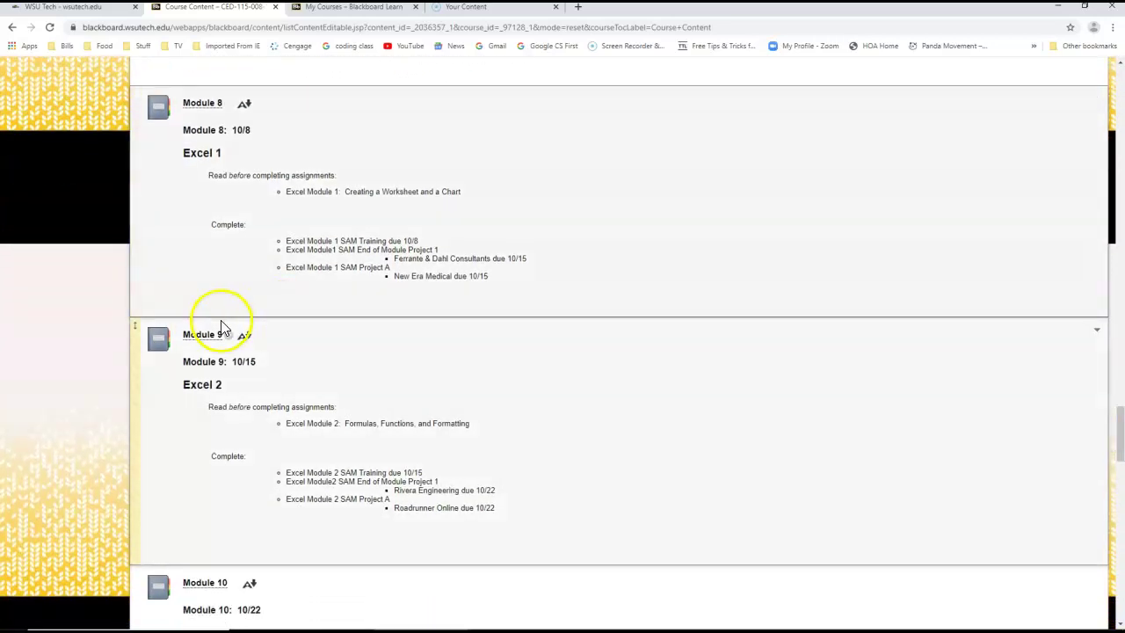
{"action": "left_click", "coordinate": [202, 335]}
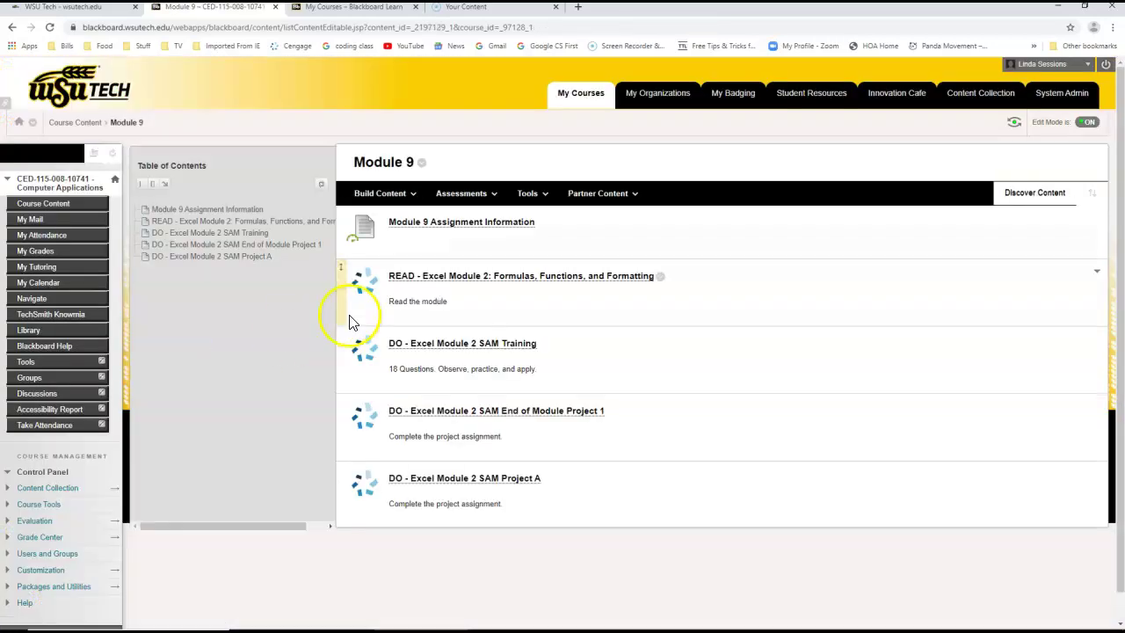
{"action": "left_click", "coordinate": [423, 423]}
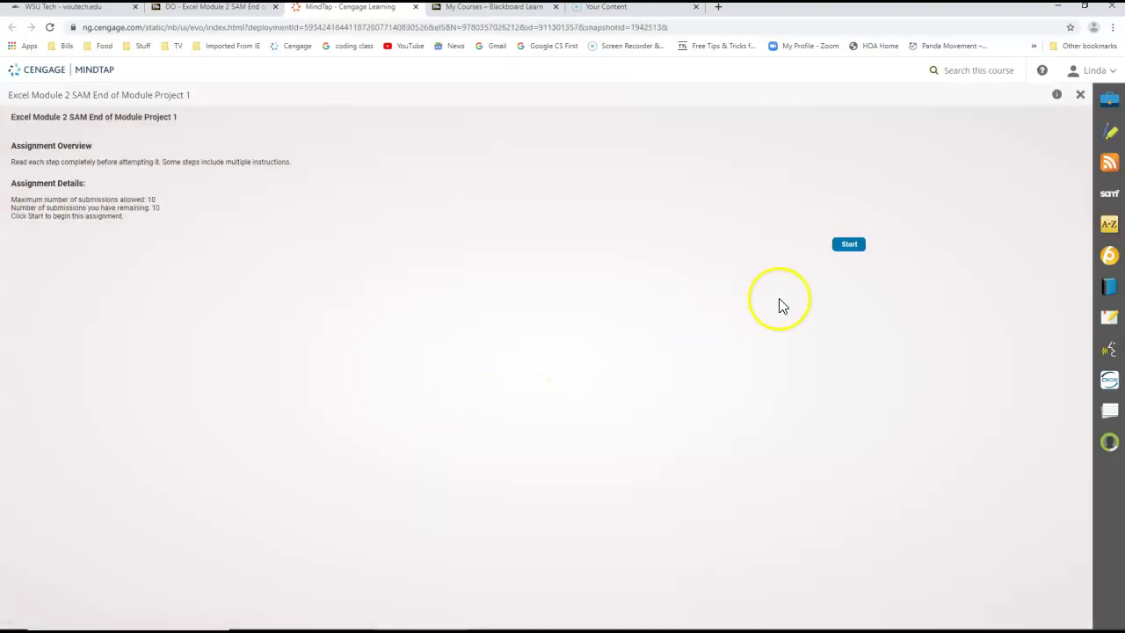
- Start the MindTap assignment and download the Instruction File and the Start File
{"action": "left_click", "coordinate": [839, 250]}
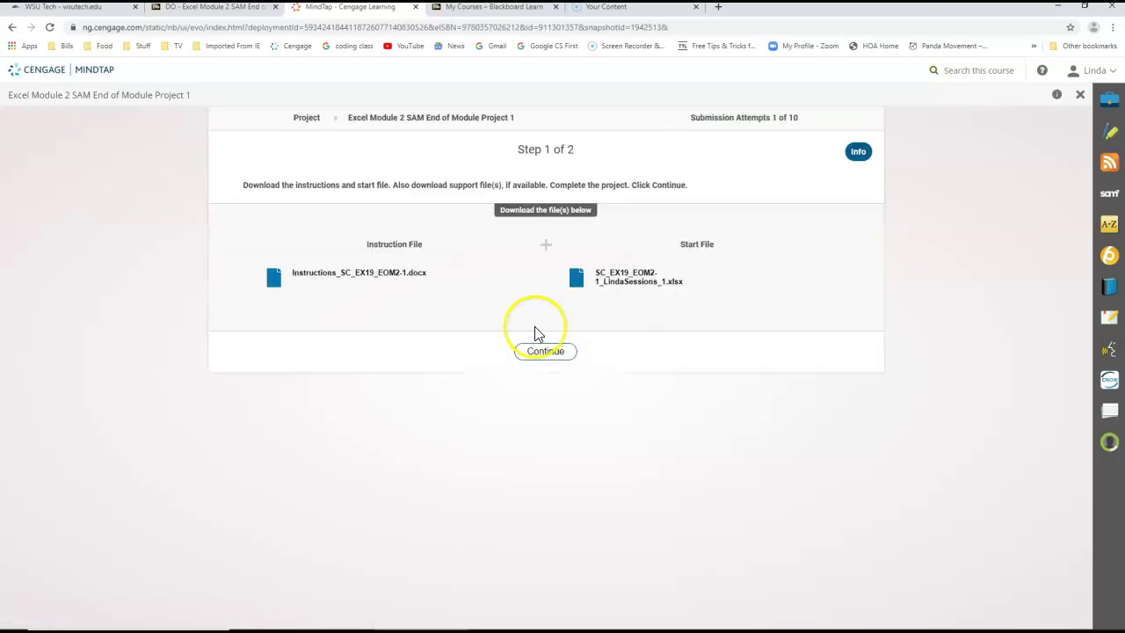
{"action": "left_click", "coordinate": [274, 279]}
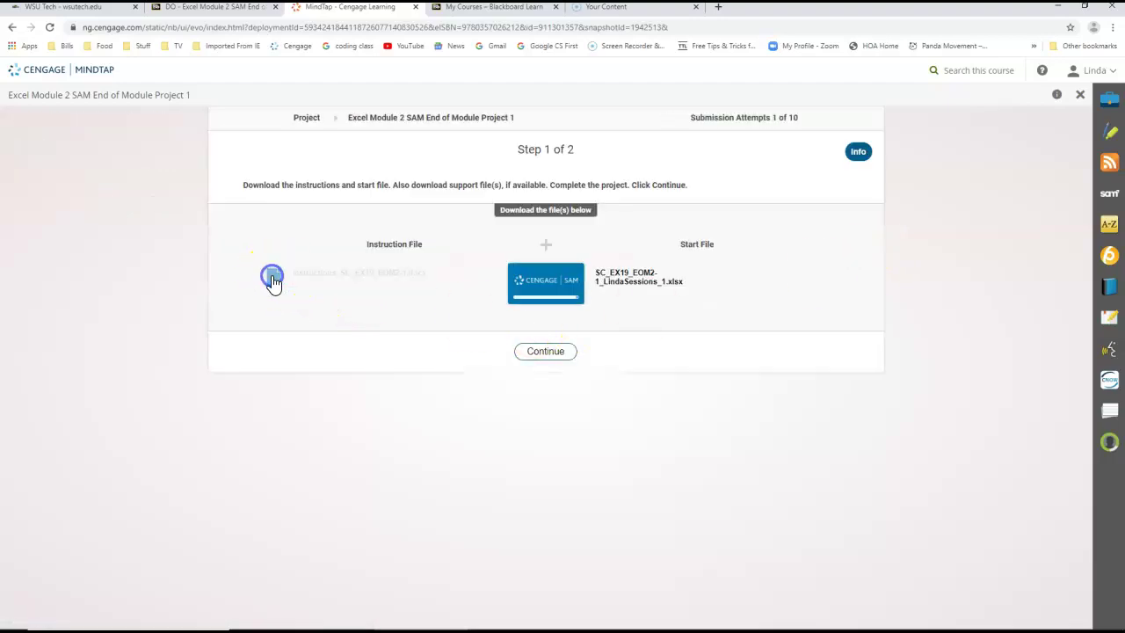
{"action": "left_click", "coordinate": [606, 283]}
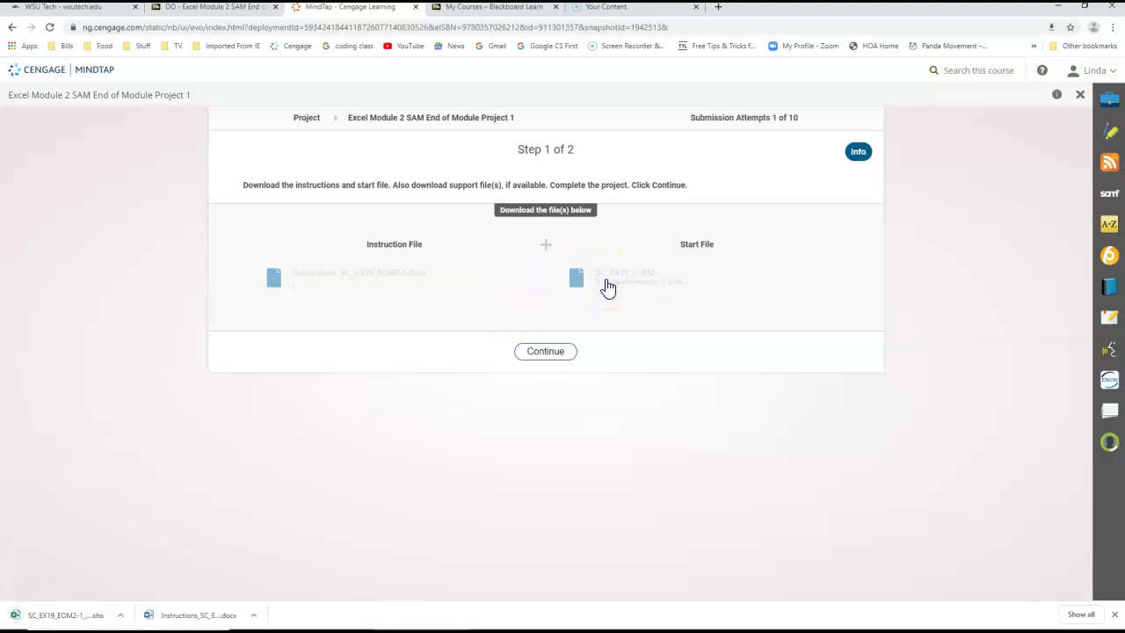
- Open the downloaded instructions document and the Rivera Engineering start workbook
{"action": "mouse_move", "coordinate": [140, 621]}
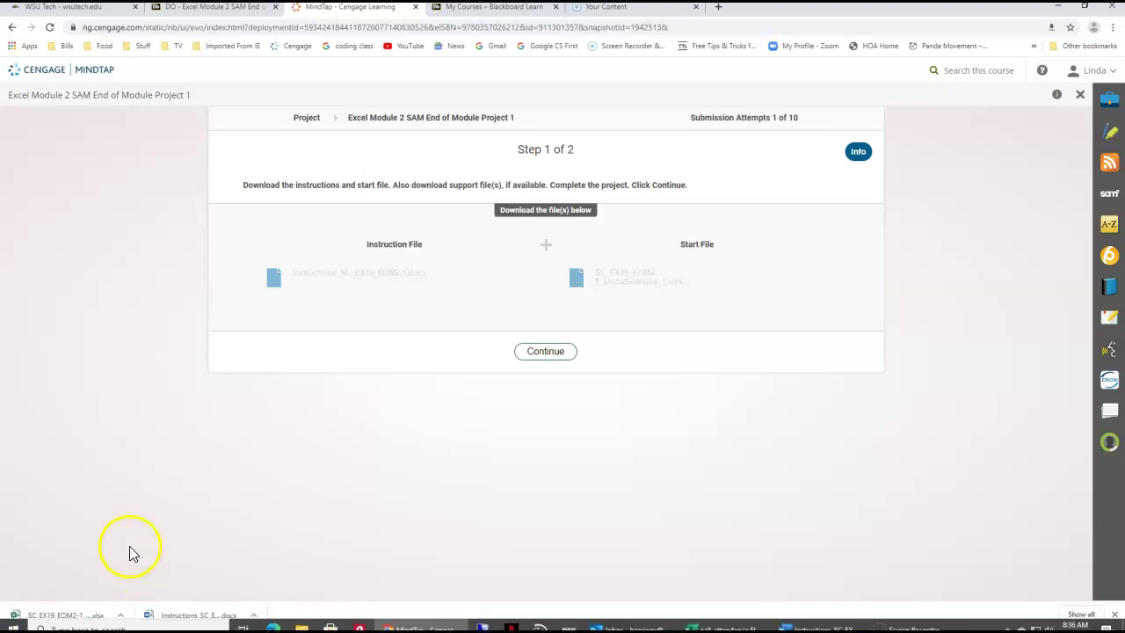
{"action": "left_click", "coordinate": [159, 622]}
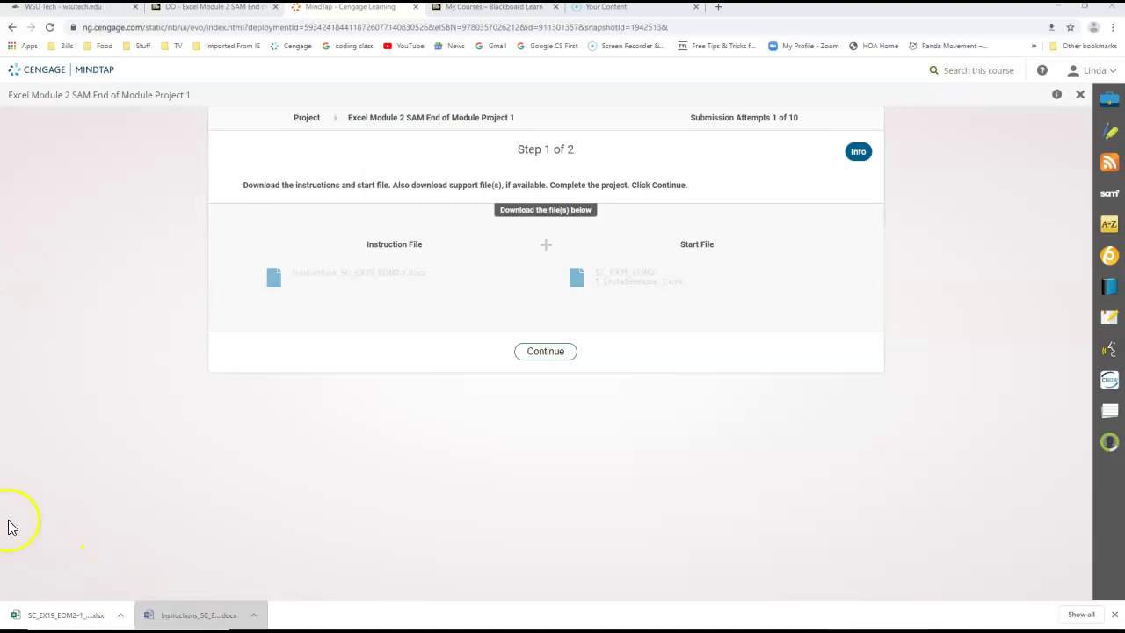
{"action": "left_click", "coordinate": [74, 617]}
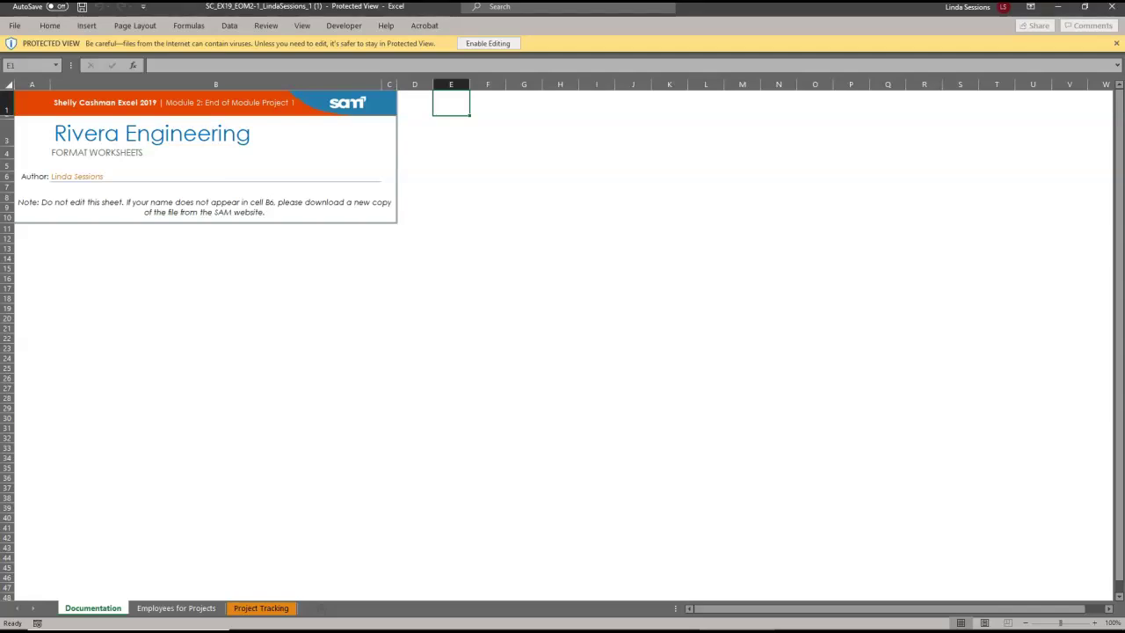
- Enable editing on the Rivera Engineering workbook to leave Protected View
{"action": "left_click", "coordinate": [490, 45]}
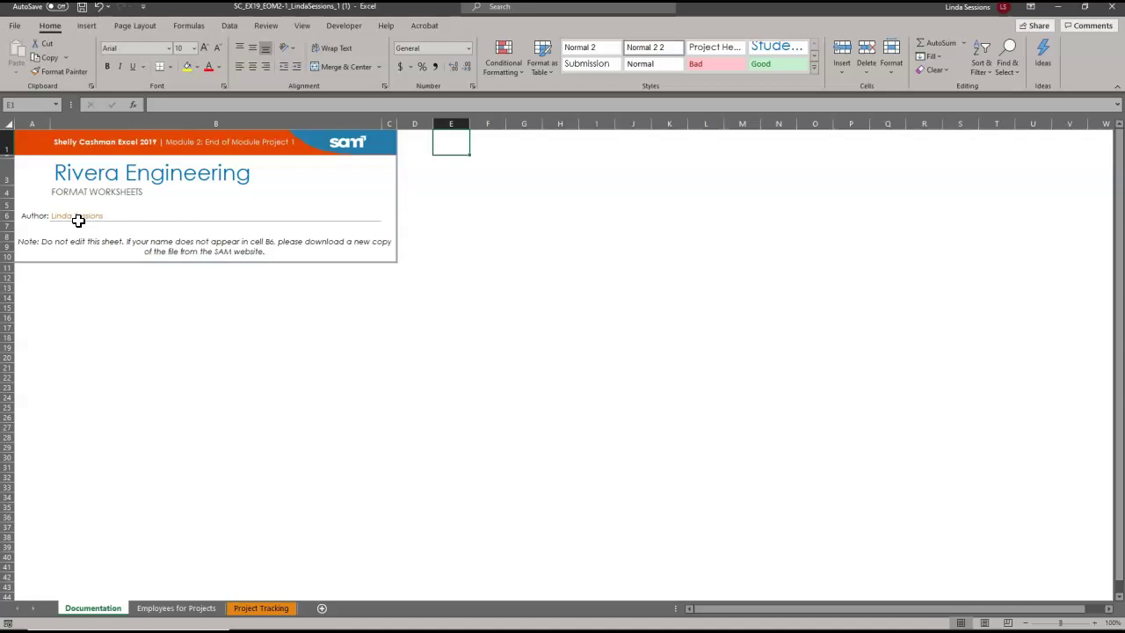
- Save the workbook in Desktop > Excel FL 2020, changing the name's ending from (1) to _2
{"action": "left_click", "coordinate": [12, 27]}
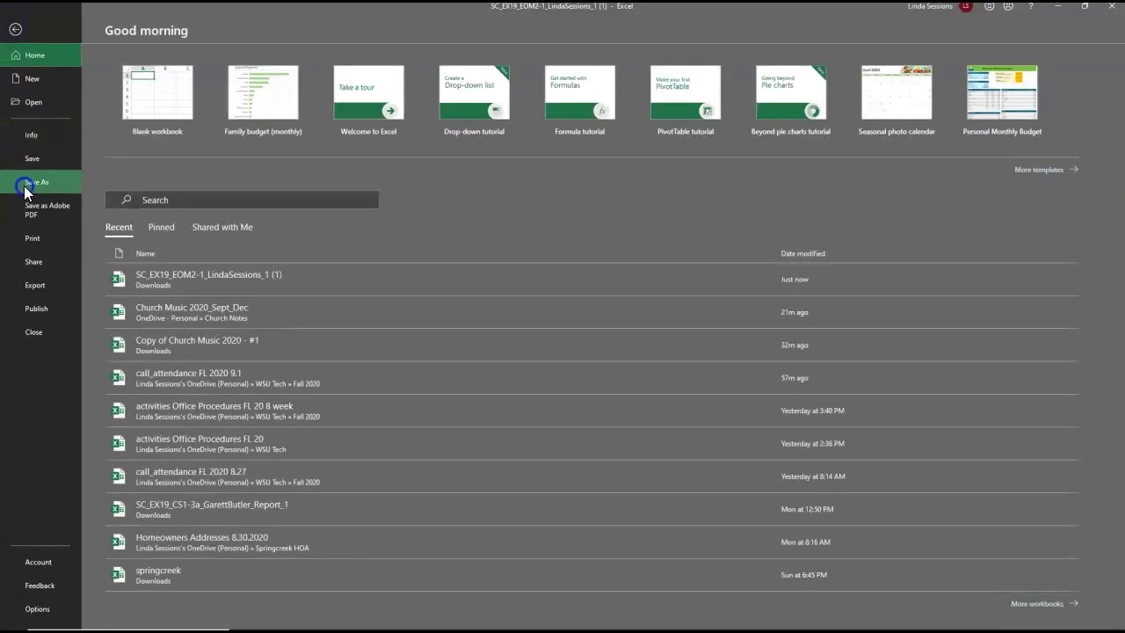
{"action": "left_click", "coordinate": [24, 186]}
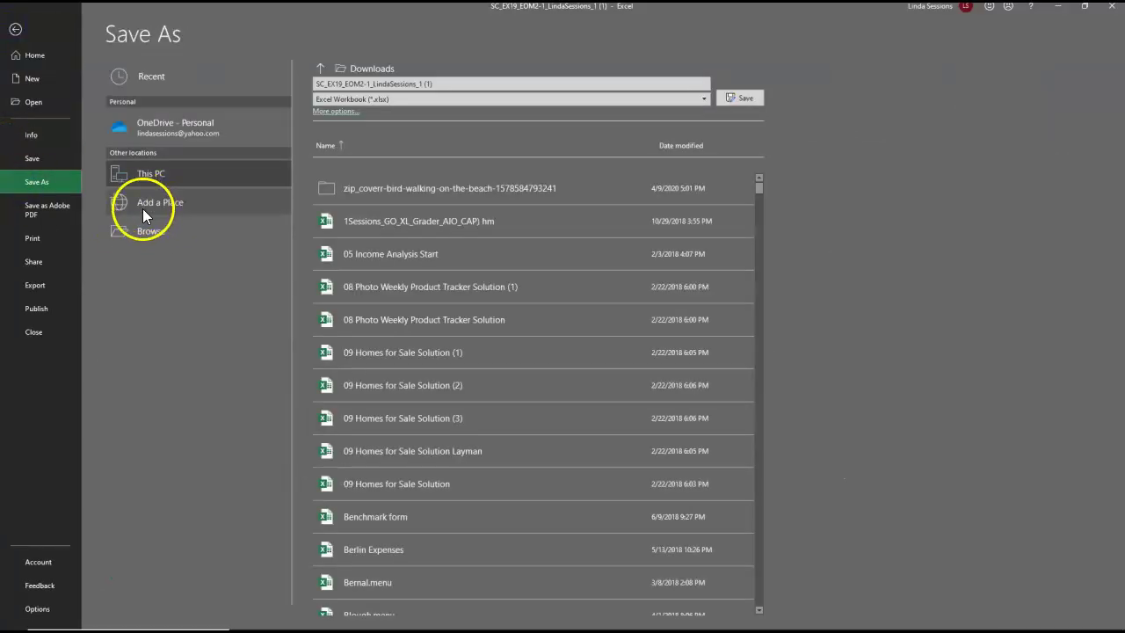
{"action": "left_click", "coordinate": [147, 234]}
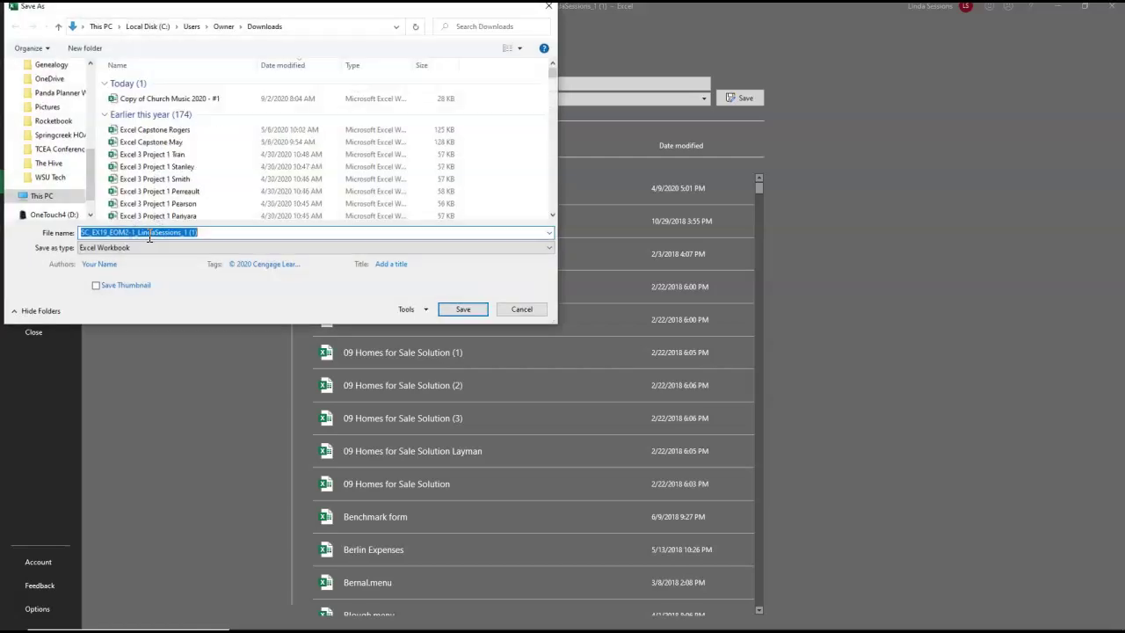
{"action": "left_click_drag", "start_coordinate": [91, 164], "coordinate": [100, 45]}
{"action": "left_click", "coordinate": [46, 88]}
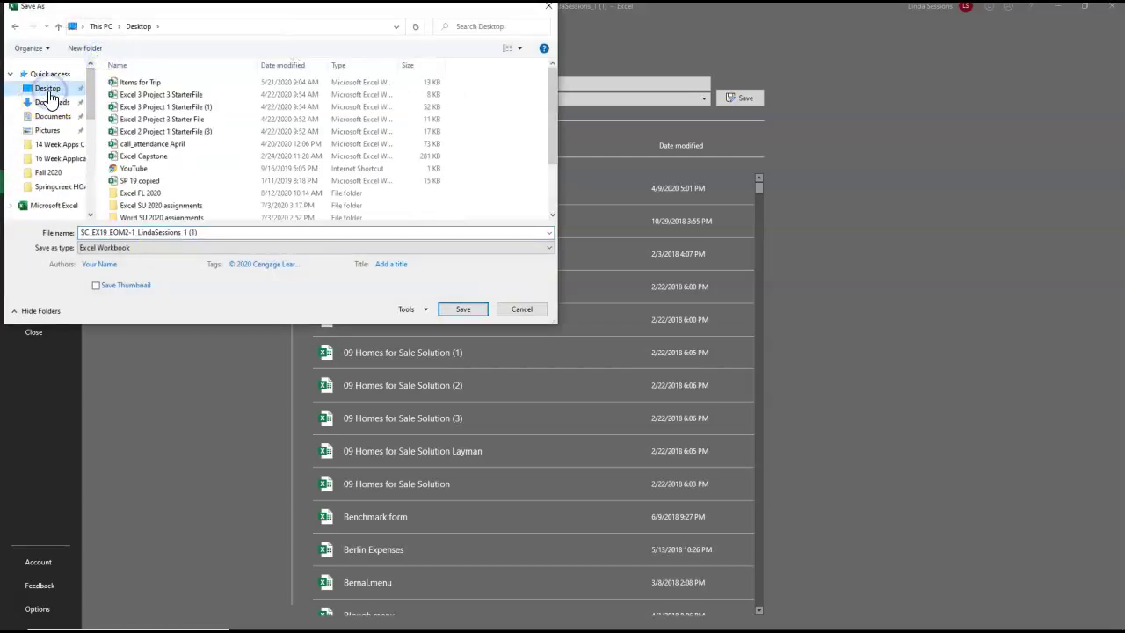
{"action": "left_click", "coordinate": [133, 195]}
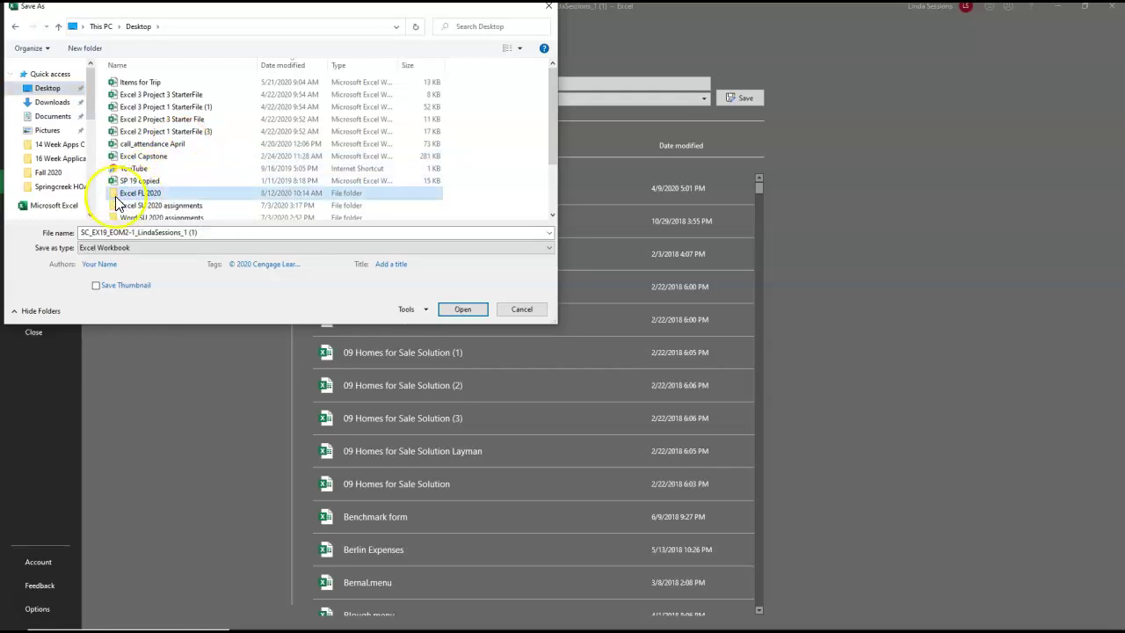
{"action": "double_click", "coordinate": [116, 194]}
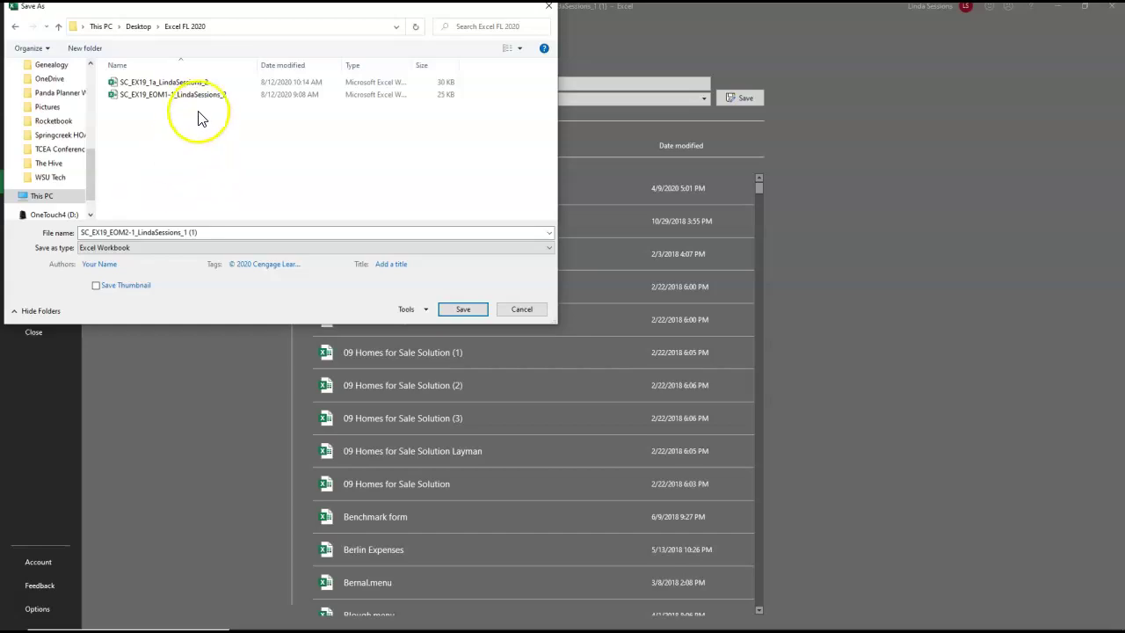
{"action": "left_click", "coordinate": [204, 232]}
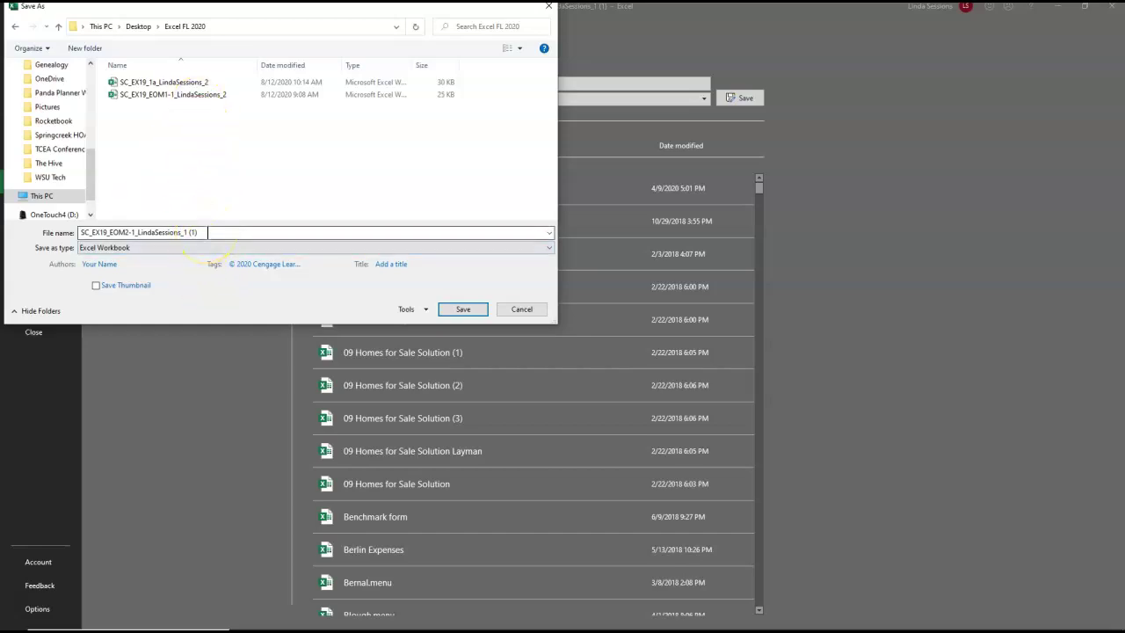
{"action": "left_click", "coordinate": [206, 232]}
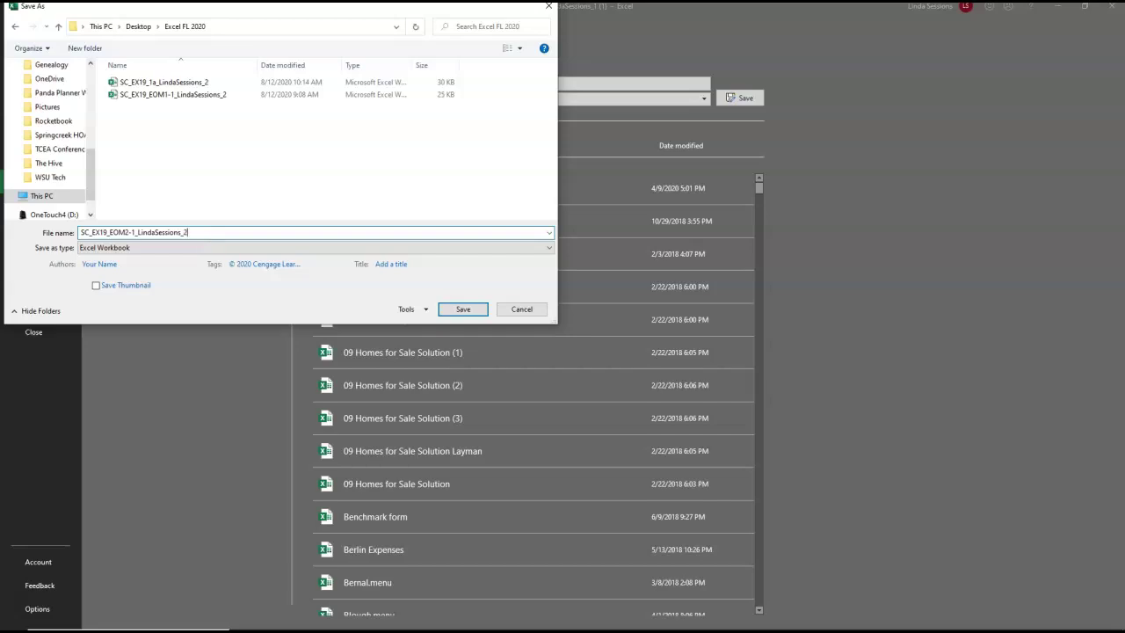
{"action": "left_click", "coordinate": [464, 309]}
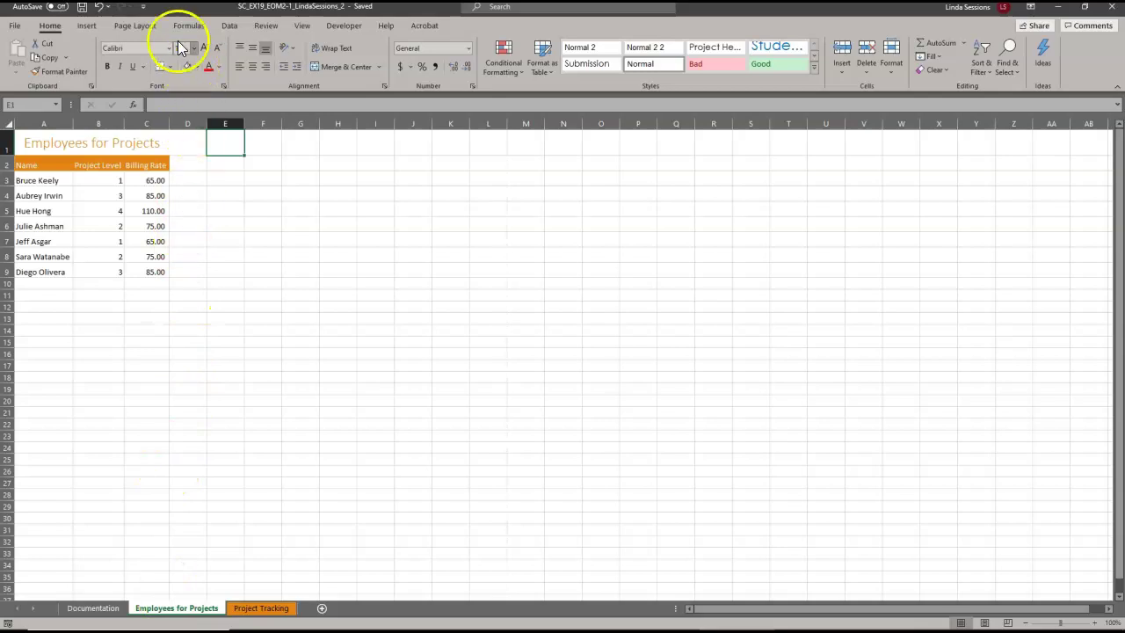
- Apply the Office theme from Page Layout > Themes, then select the title in A1
{"action": "left_click", "coordinate": [147, 26]}
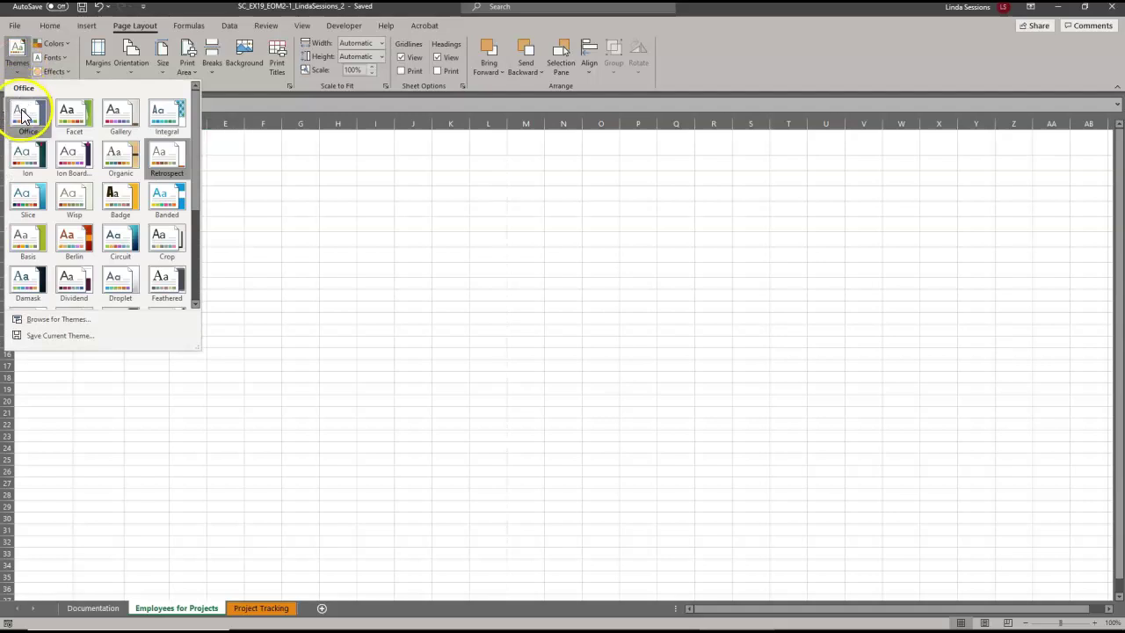
{"action": "left_click", "coordinate": [27, 119]}
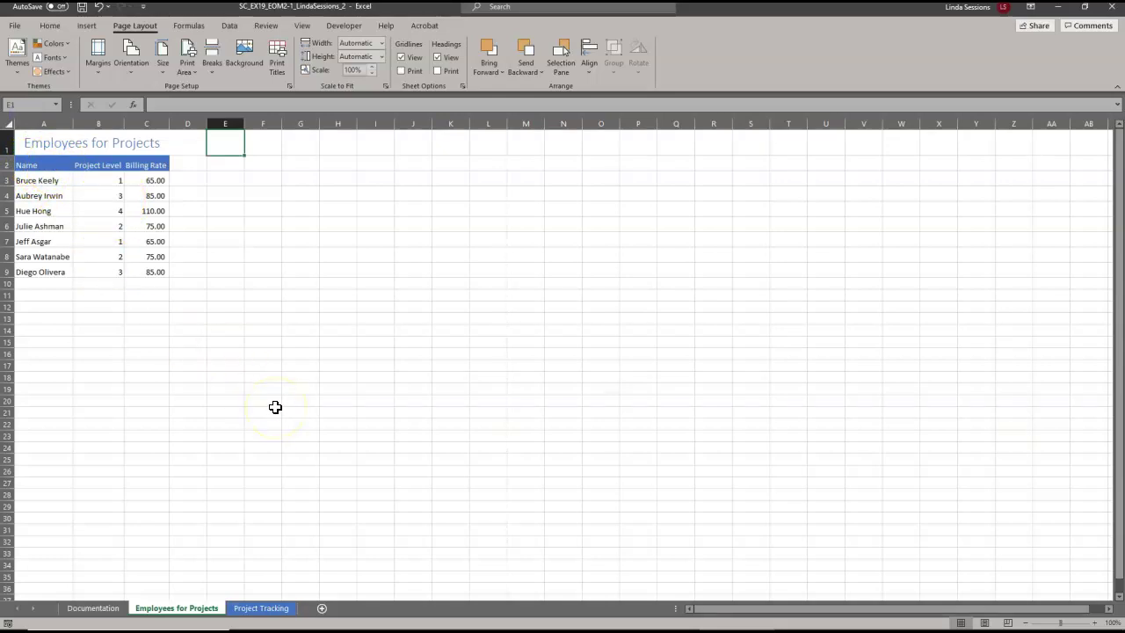
{"action": "left_click", "coordinate": [34, 143]}
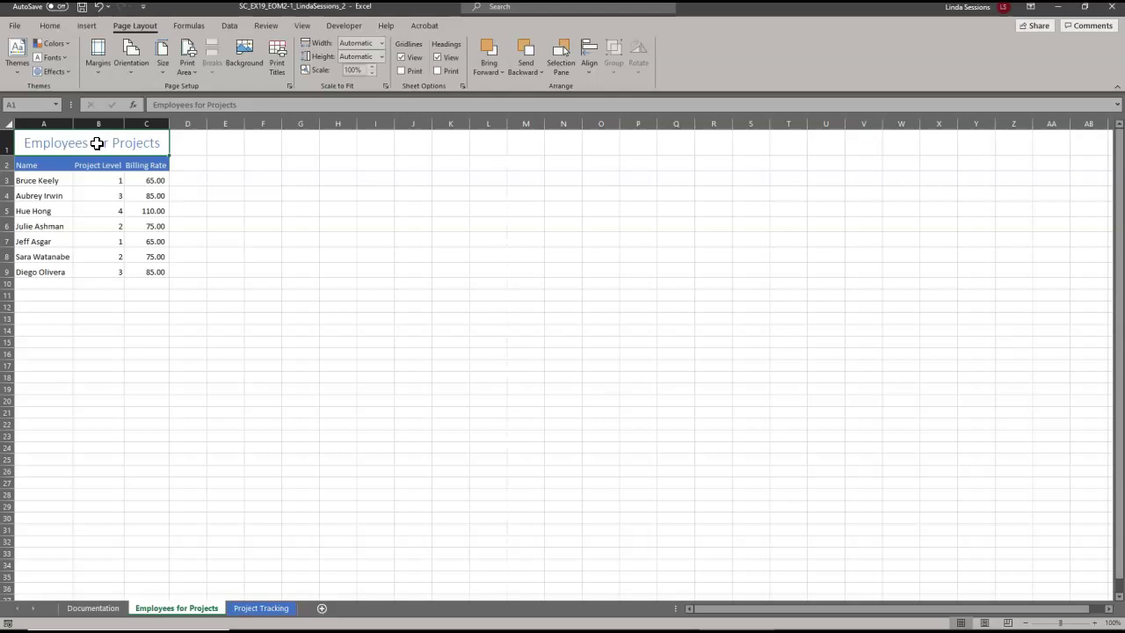
- Make the A1:C1 title font size 18 with a Blue, Accent 1, Lighter 80% fill
{"action": "left_click", "coordinate": [49, 26]}
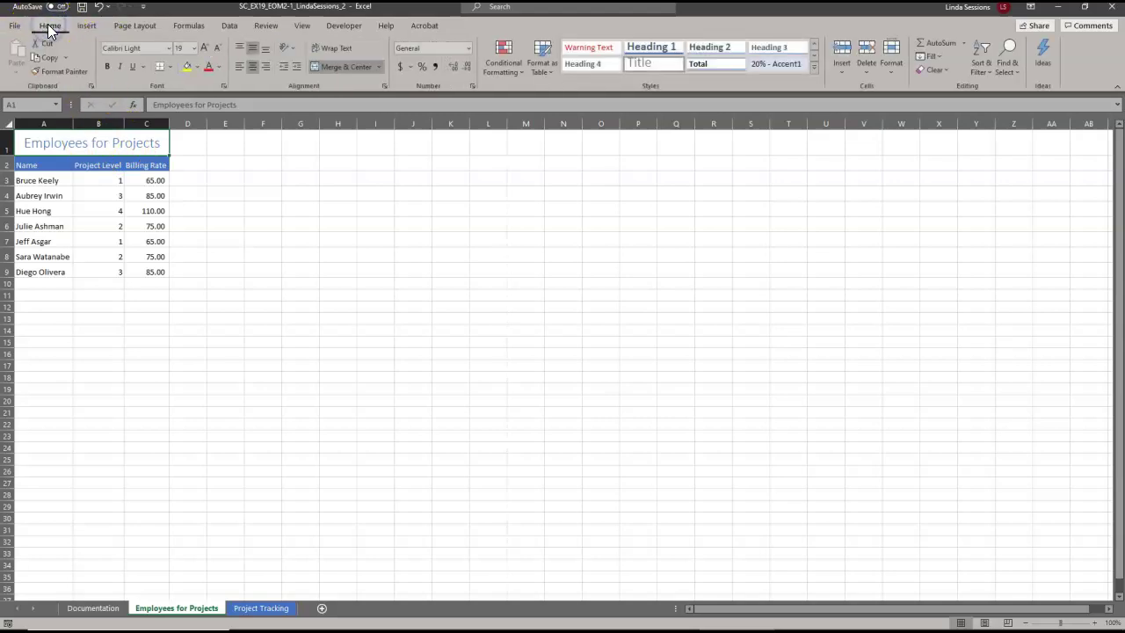
{"action": "left_click", "coordinate": [195, 47]}
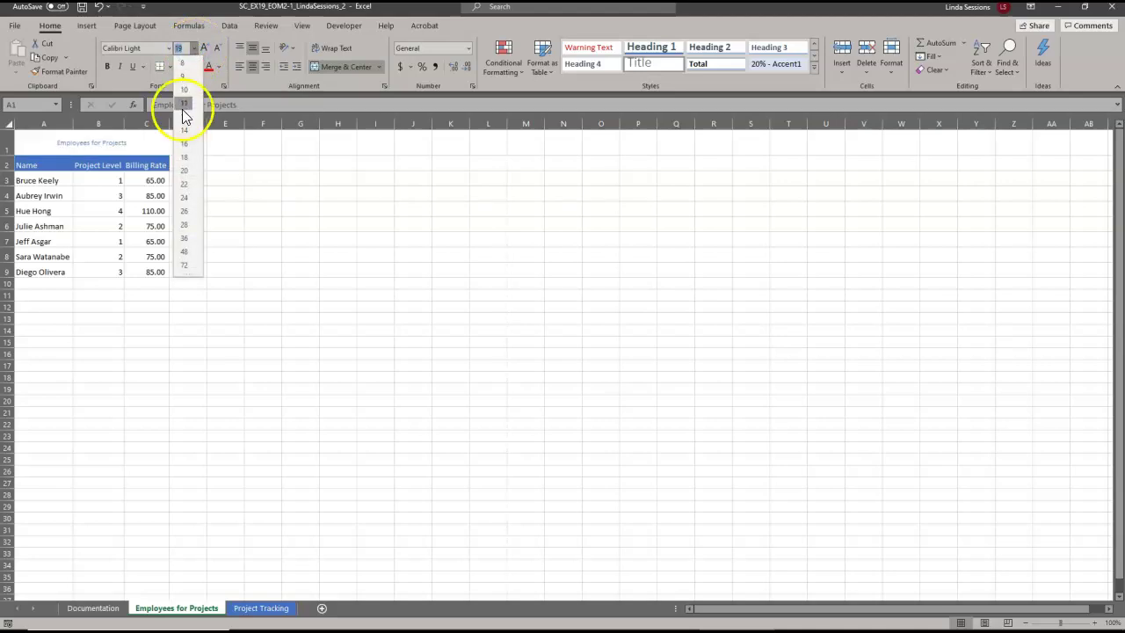
{"action": "left_click", "coordinate": [183, 156]}
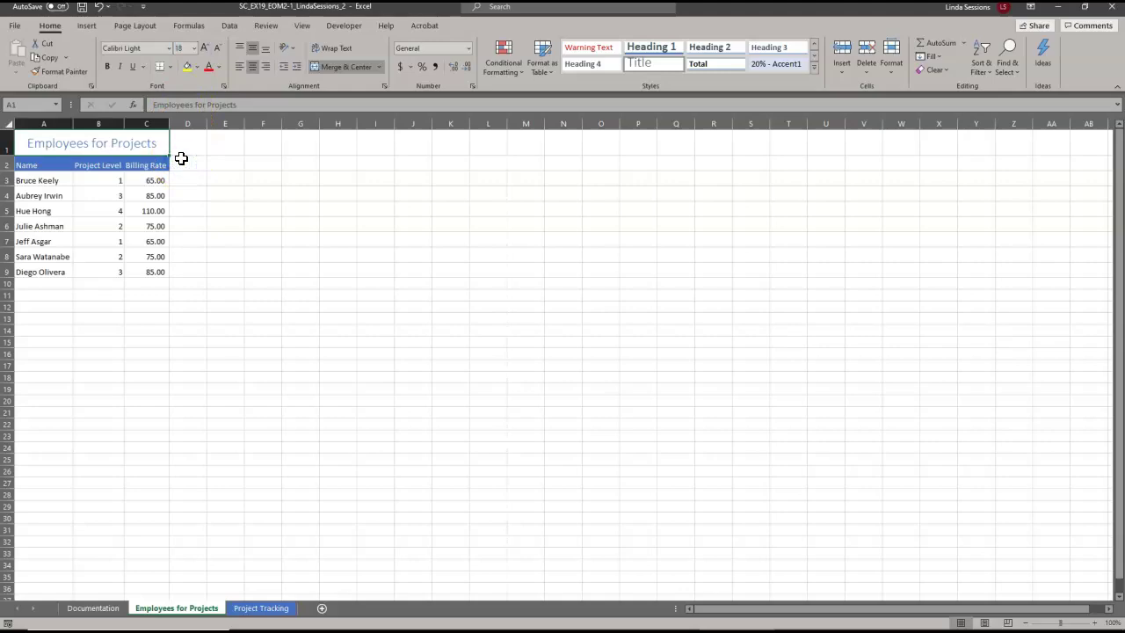
{"action": "left_click", "coordinate": [198, 68]}
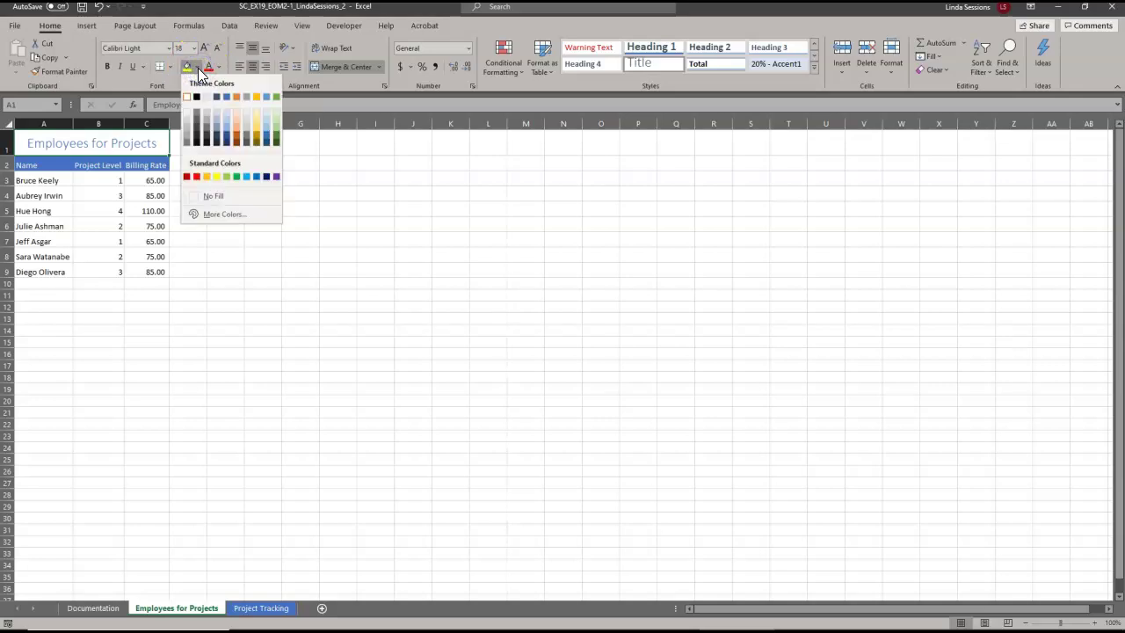
{"action": "left_click", "coordinate": [227, 117]}
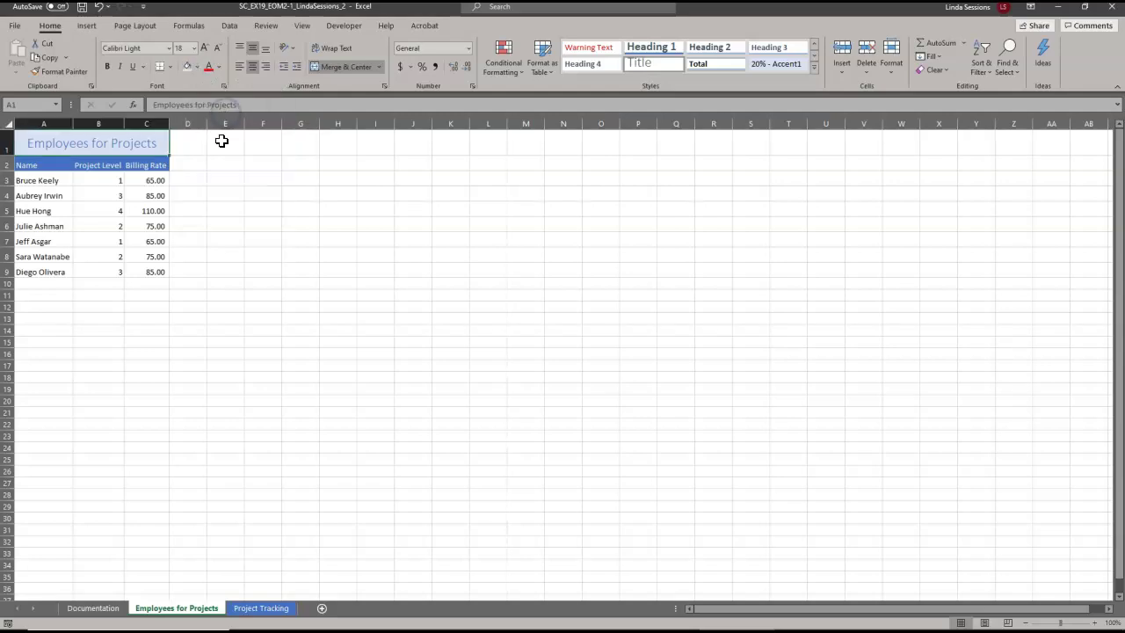
- Center-align the Project Level values in B3:B9
{"action": "left_click", "coordinate": [238, 226]}
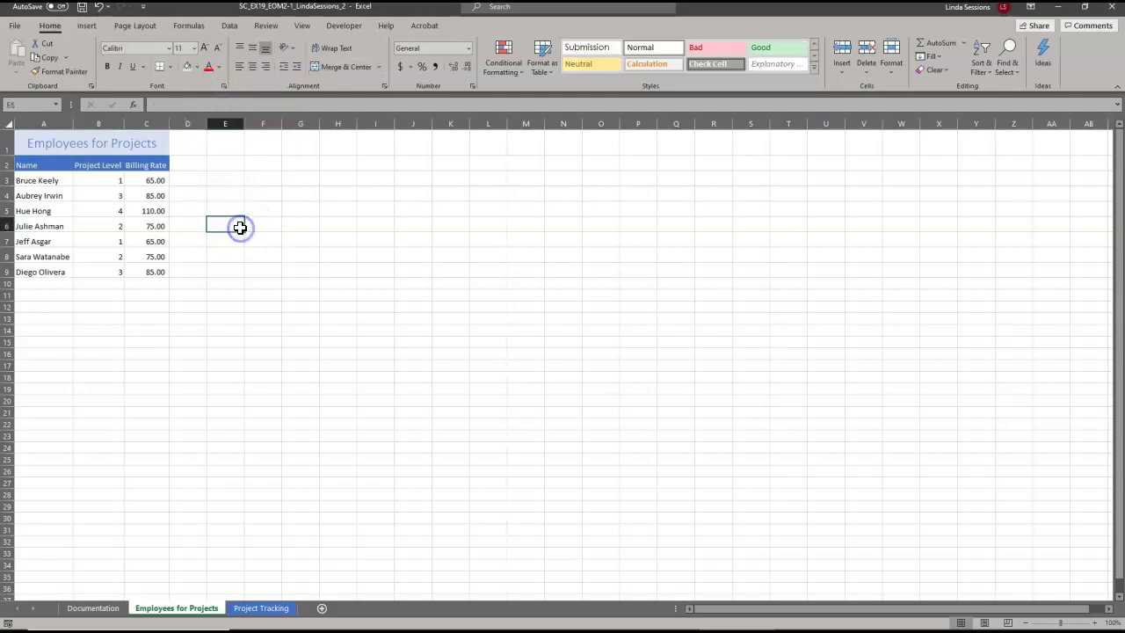
{"action": "left_click", "coordinate": [90, 180]}
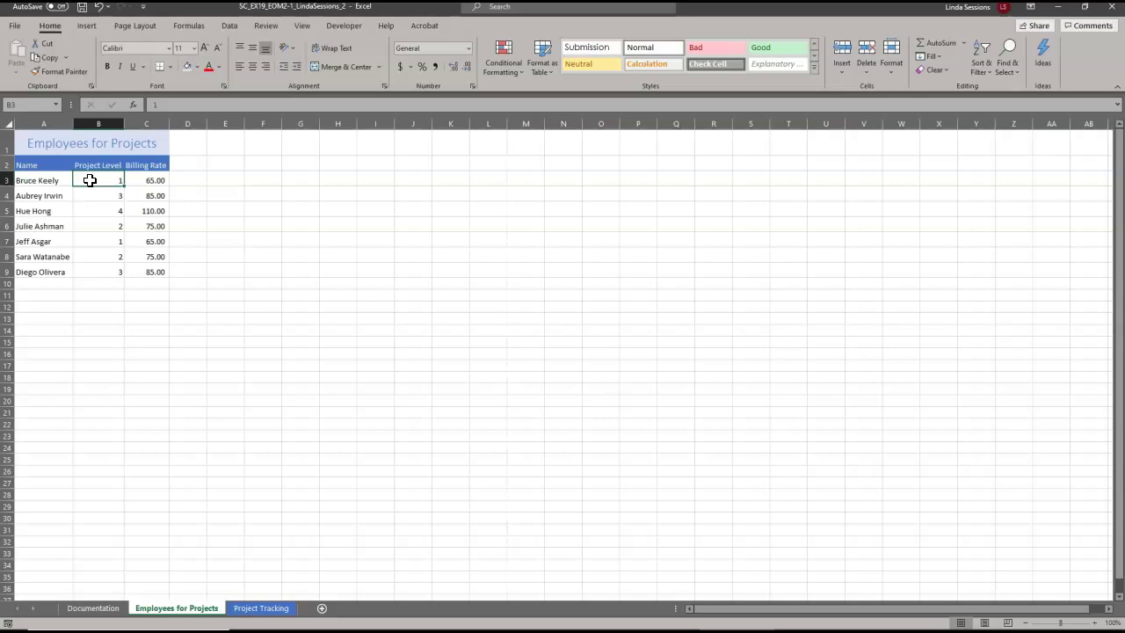
{"action": "left_click_drag", "start_coordinate": [90, 181], "coordinate": [90, 269]}
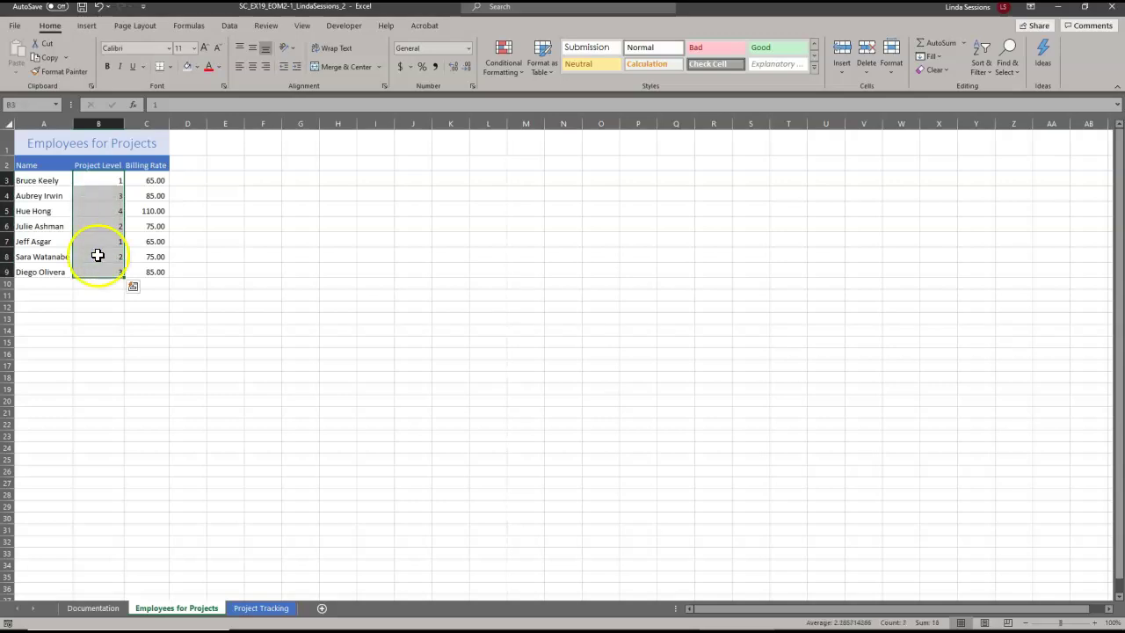
{"action": "left_click", "coordinate": [254, 69]}
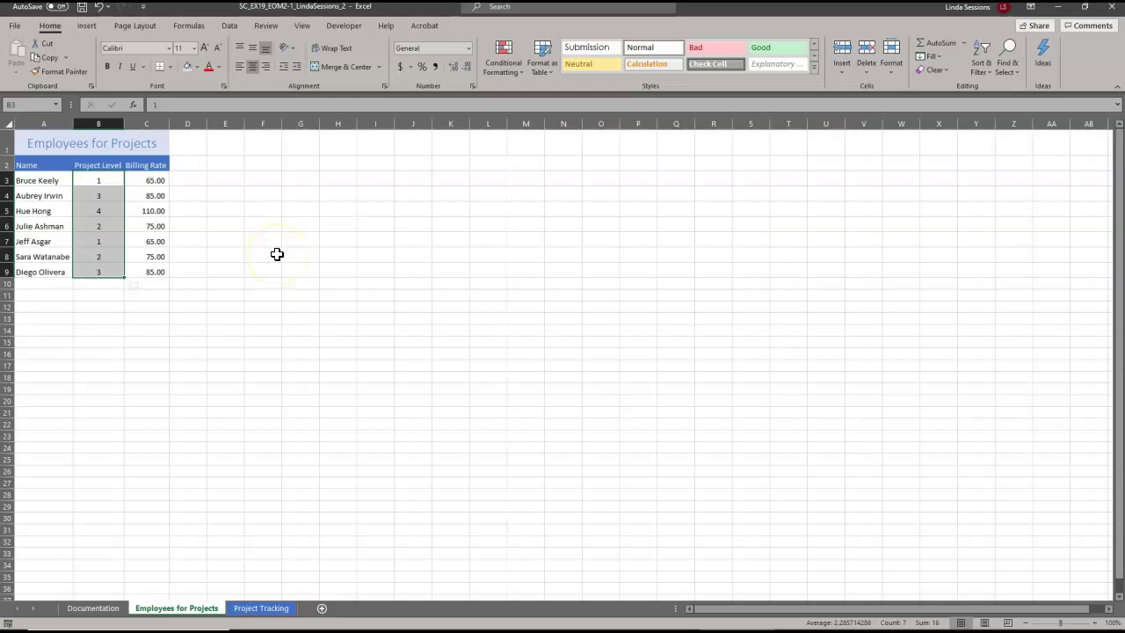
- Put an Outside Borders frame around the employee table A1:C9
{"action": "left_click", "coordinate": [38, 143]}
{"action": "left_click_drag", "start_coordinate": [38, 142], "coordinate": [141, 268]}
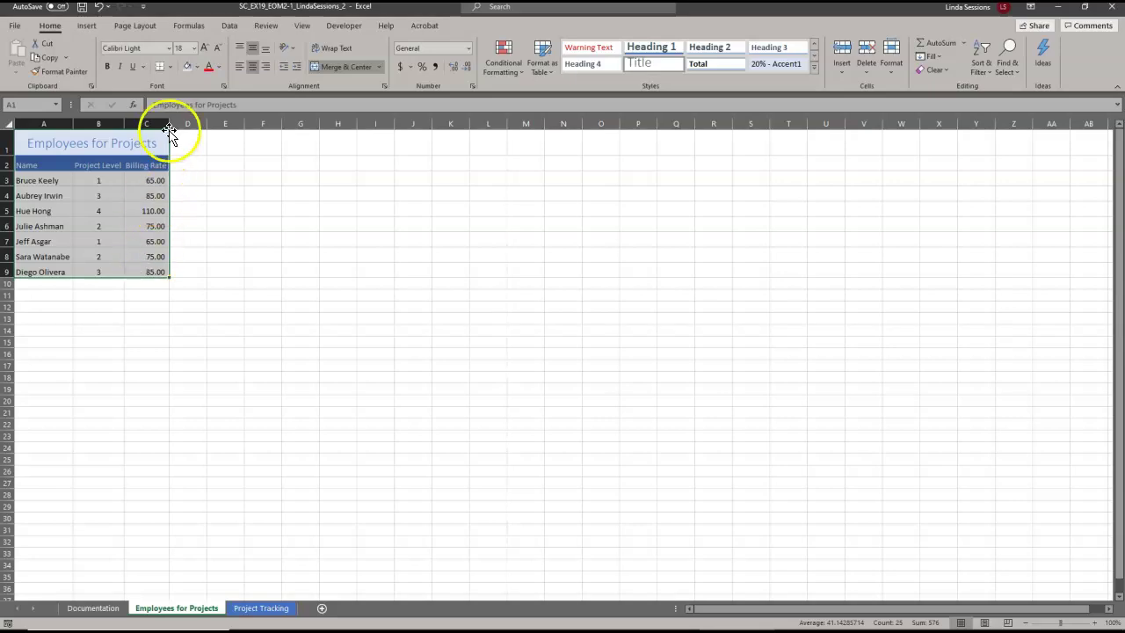
{"action": "left_click", "coordinate": [171, 67]}
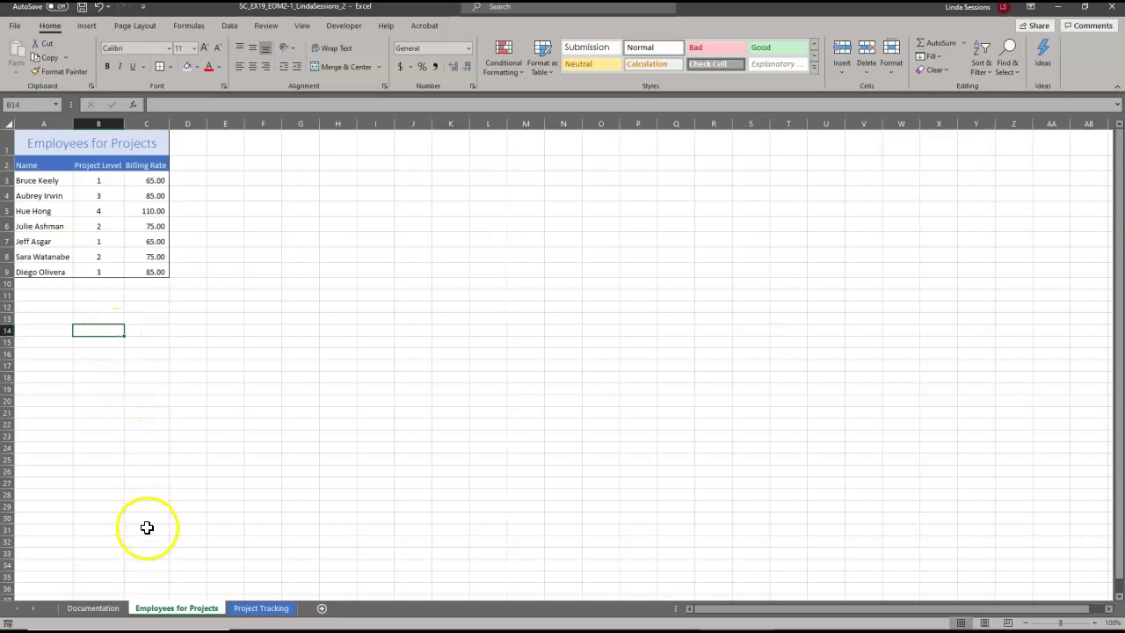
- Give the Employees for Projects sheet tab a blue theme tab color
{"action": "right_click", "coordinate": [158, 615]}
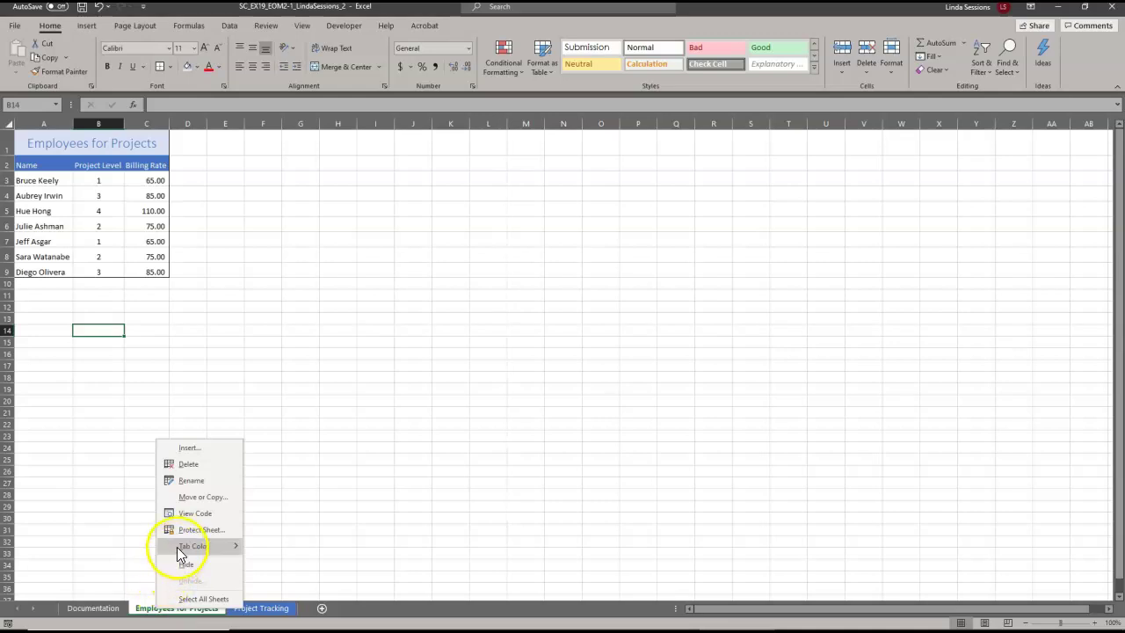
{"action": "mouse_move", "coordinate": [177, 547]}
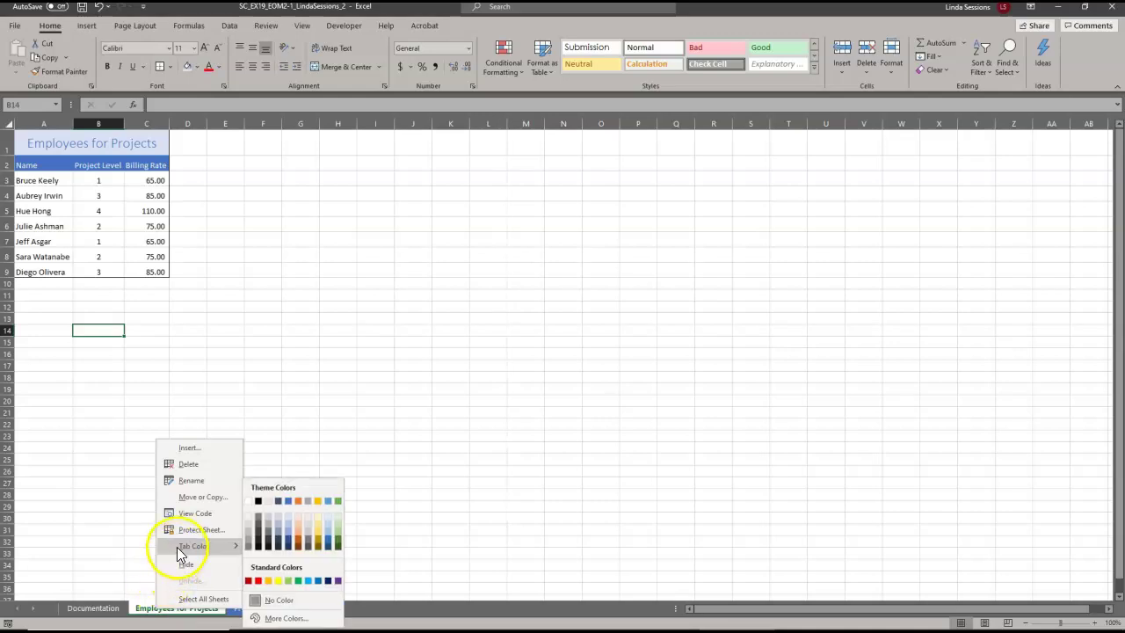
{"action": "left_click", "coordinate": [290, 502]}
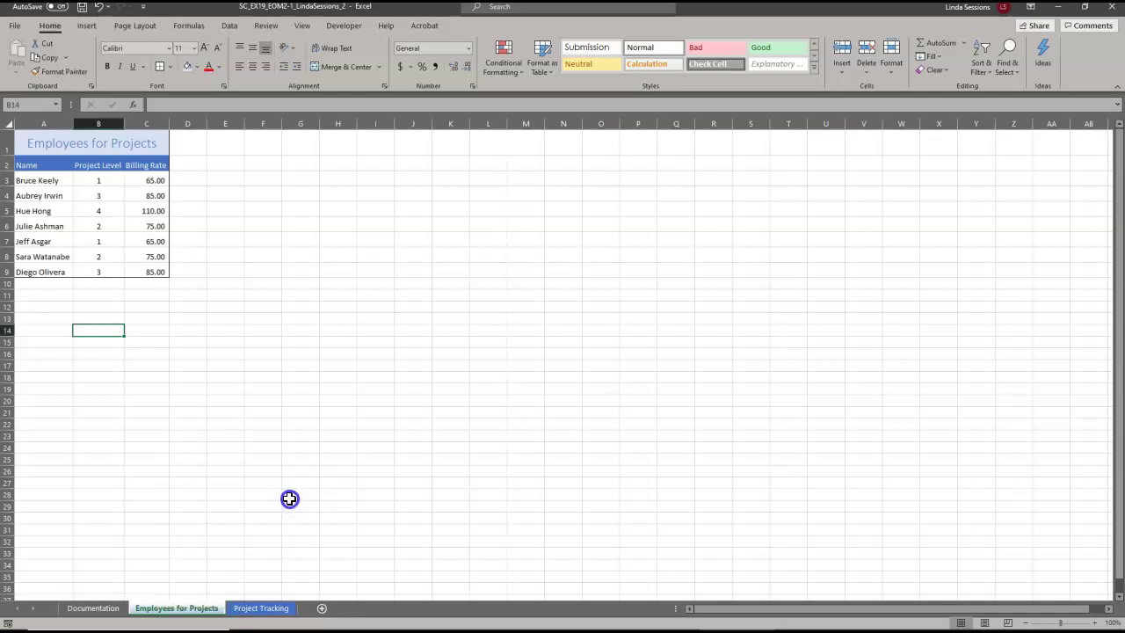
{"action": "left_click", "coordinate": [375, 518]}
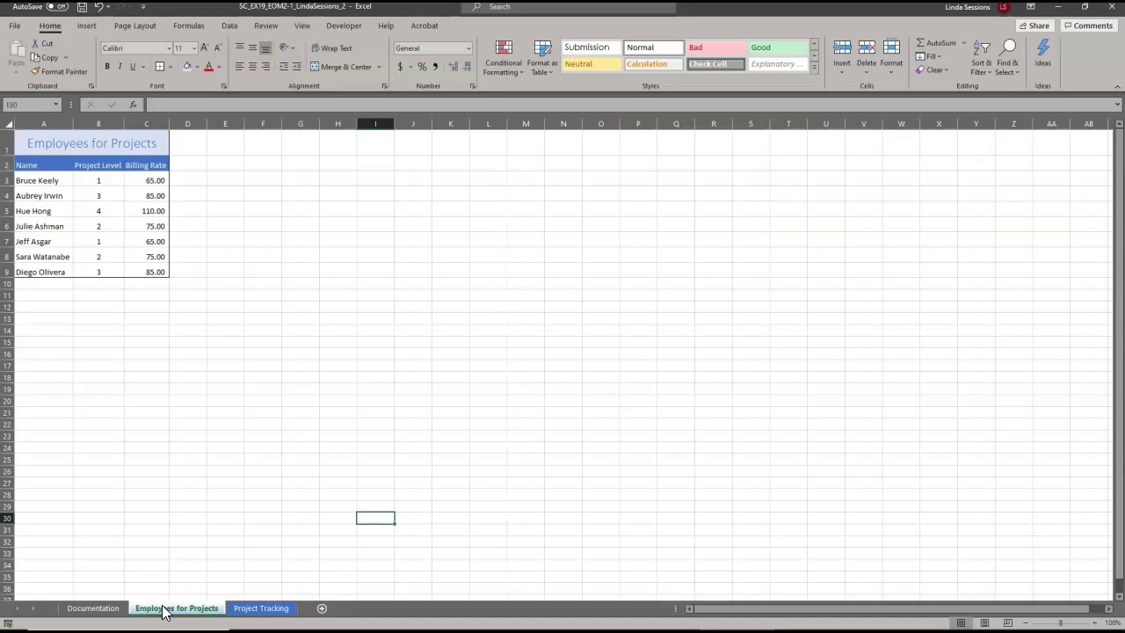
- On Project Tracking, format B2 as Short Date (5/20/2021) and autofit column B
{"action": "left_click_drag", "start_coordinate": [162, 612], "coordinate": [124, 599]}
{"action": "left_click_drag", "start_coordinate": [124, 600], "coordinate": [258, 605]}
{"action": "left_click", "coordinate": [256, 608]}
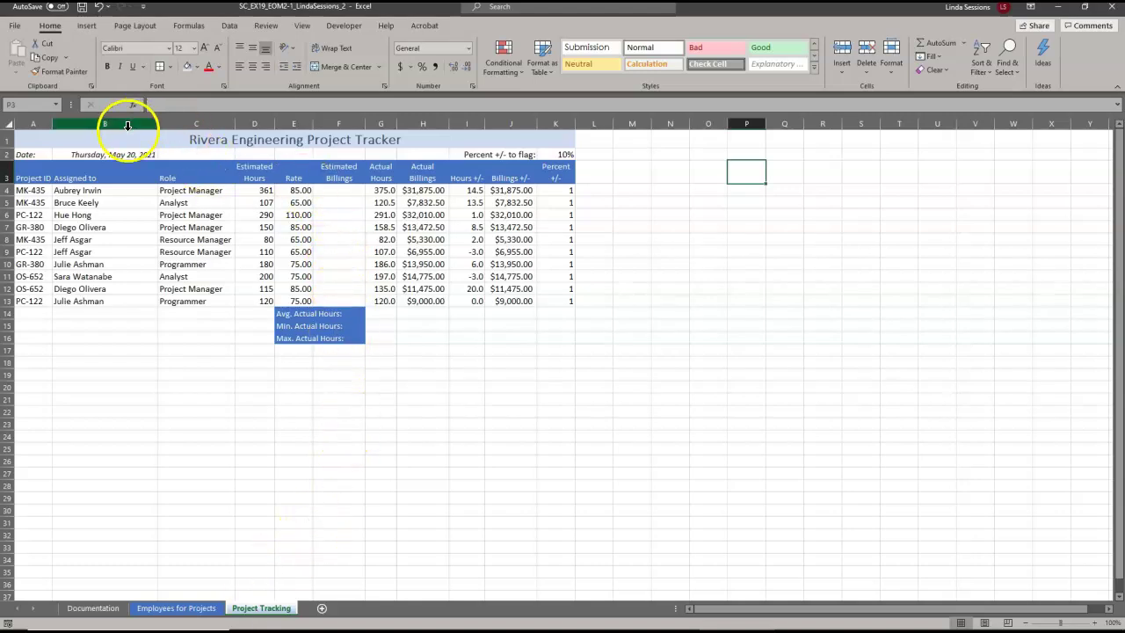
{"action": "left_click", "coordinate": [105, 154]}
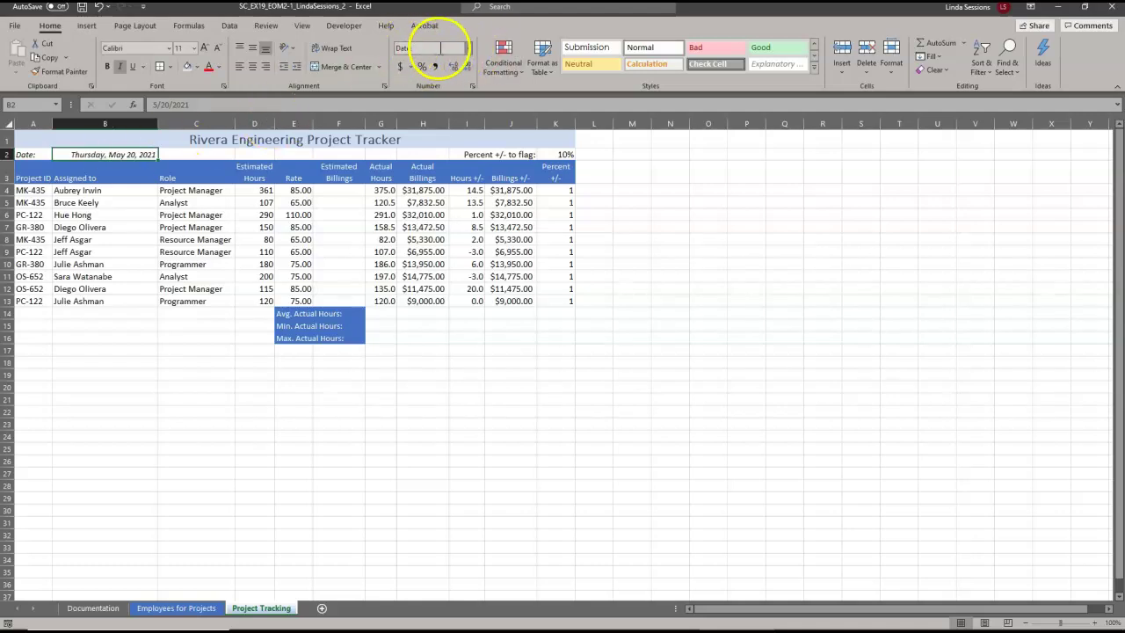
{"action": "left_click", "coordinate": [469, 49]}
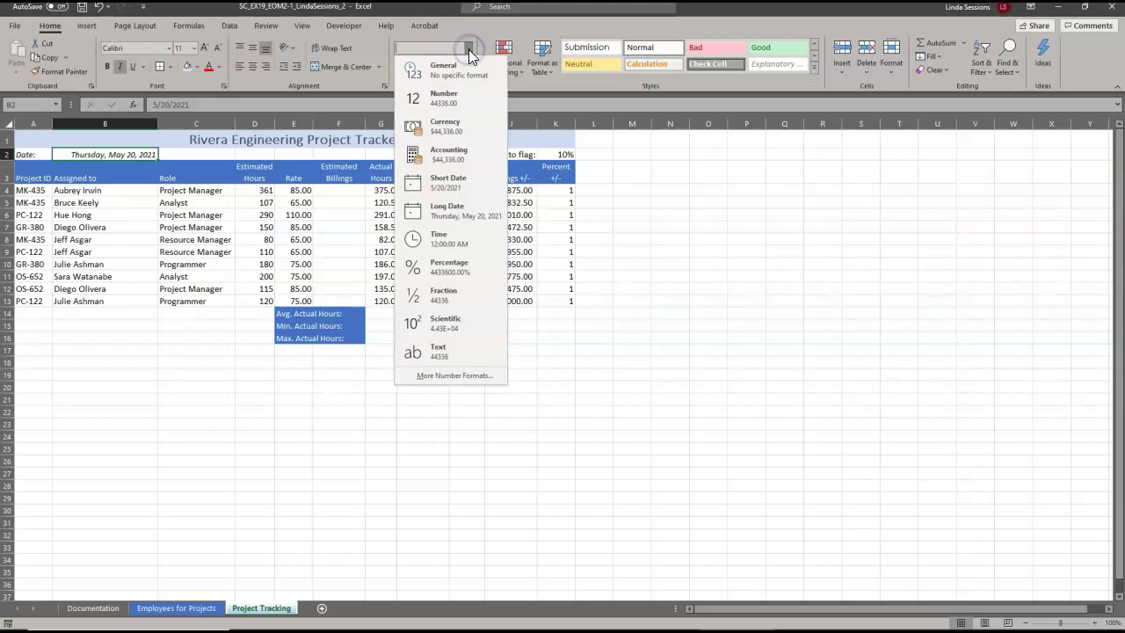
{"action": "left_click", "coordinate": [457, 112]}
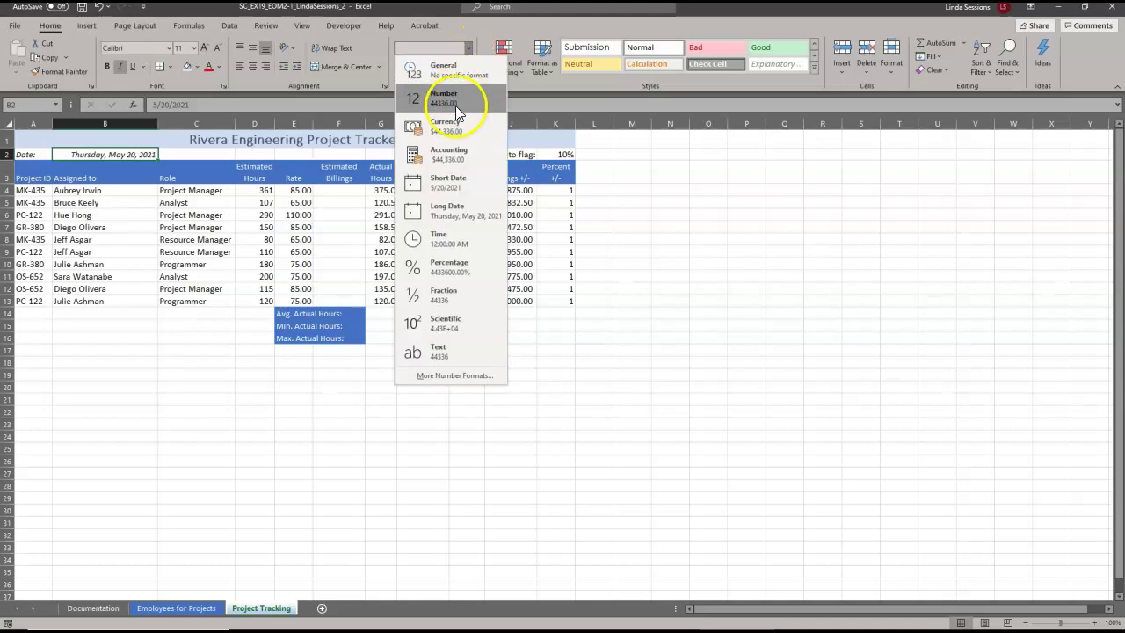
{"action": "left_click", "coordinate": [437, 184]}
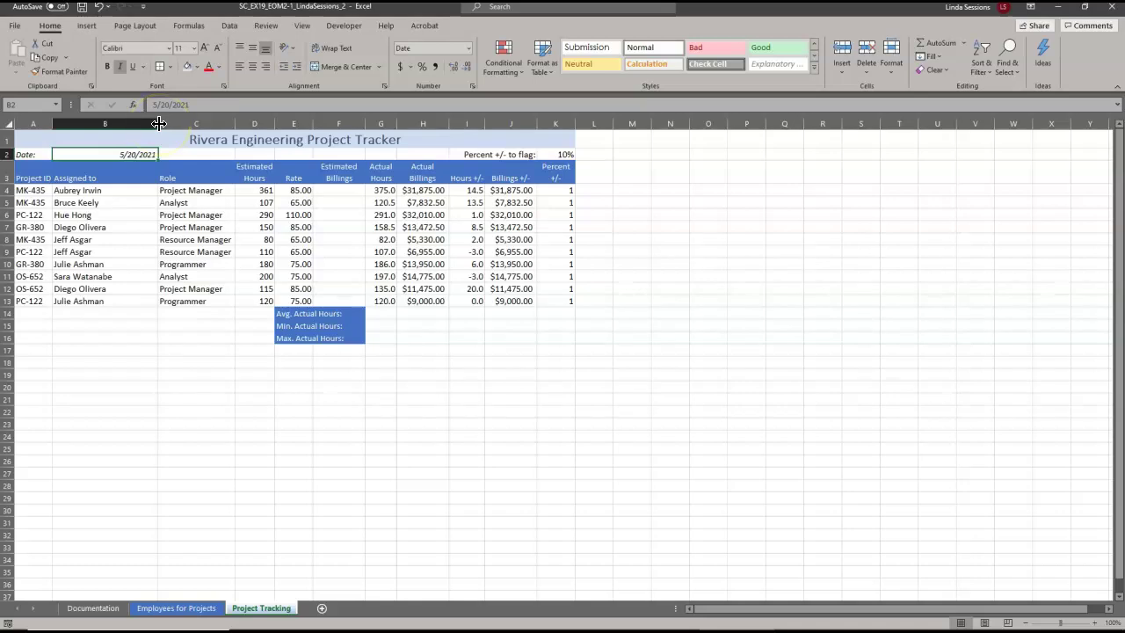
{"action": "mouse_move", "coordinate": [159, 123]}
{"action": "left_mouse_down"}
{"action": "mouse_move", "coordinate": [175, 128]}
{"action": "mouse_move", "coordinate": [159, 124]}
{"action": "left_mouse_up"}
{"action": "double_click", "coordinate": [159, 124]}
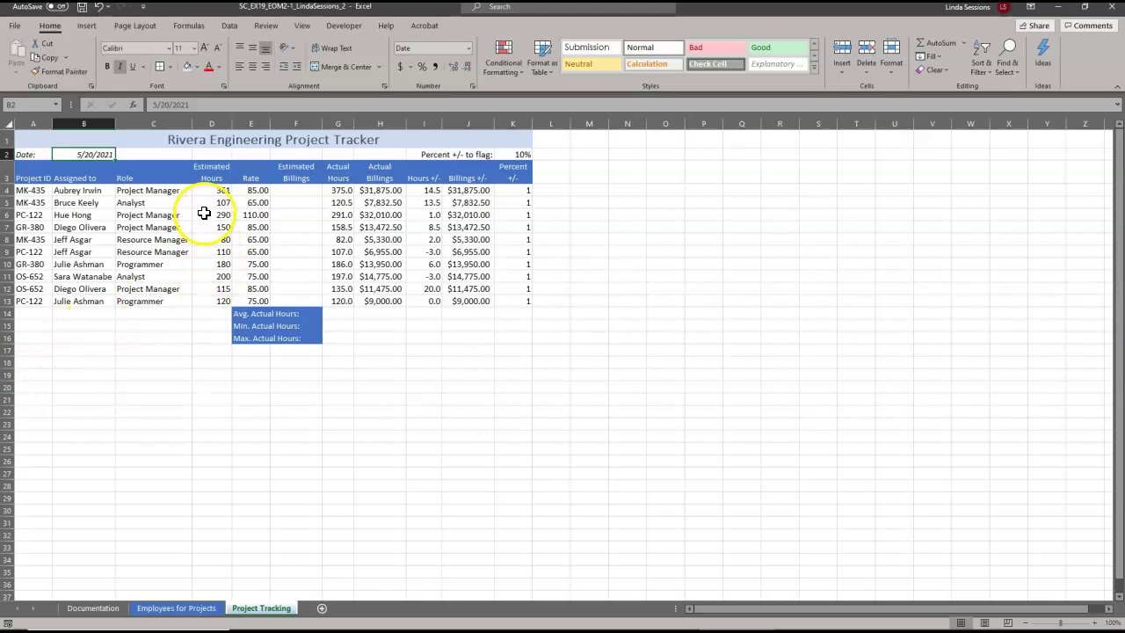
- Show Estimated Hours in D4:D13 with one decimal place, e.g. 360.5 and 107.0
{"action": "left_click_drag", "start_coordinate": [204, 189], "coordinate": [218, 301]}
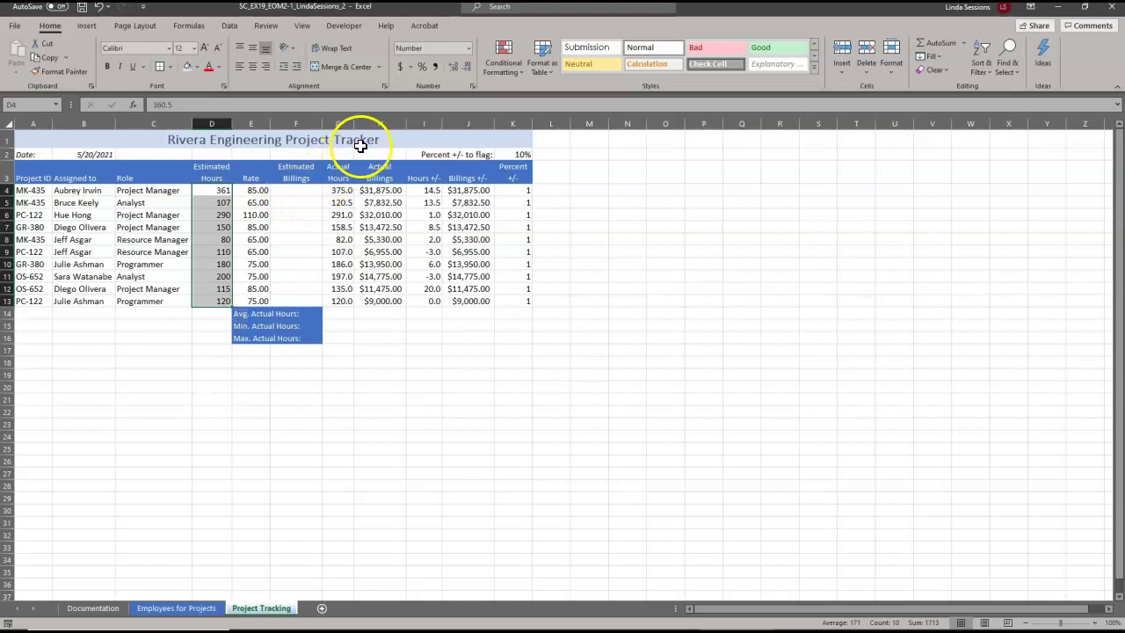
{"action": "left_click", "coordinate": [380, 122]}
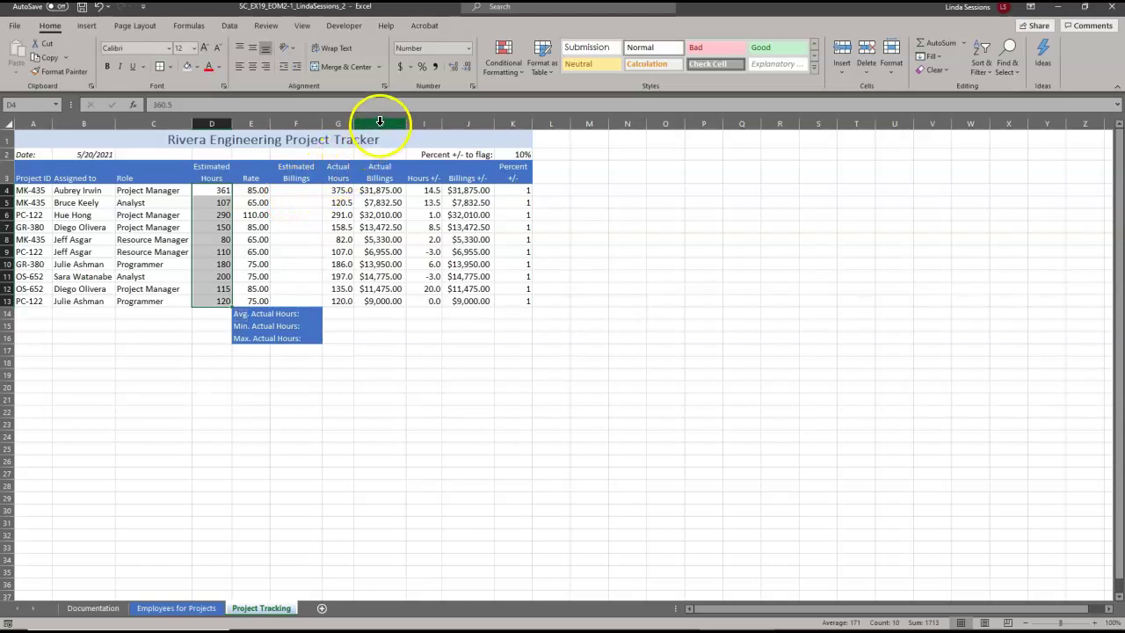
{"action": "left_click", "coordinate": [450, 66]}
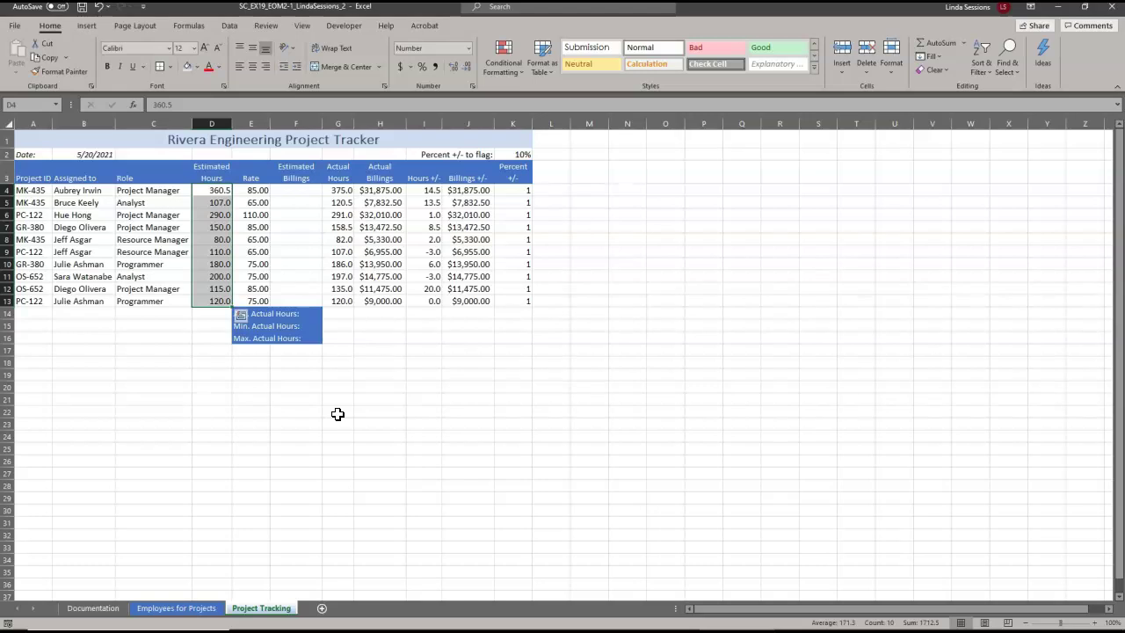
- Enter =D4*E4 in F4 so the first project's Estimated Billings reads 30642.5
{"action": "left_click", "coordinate": [290, 190]}
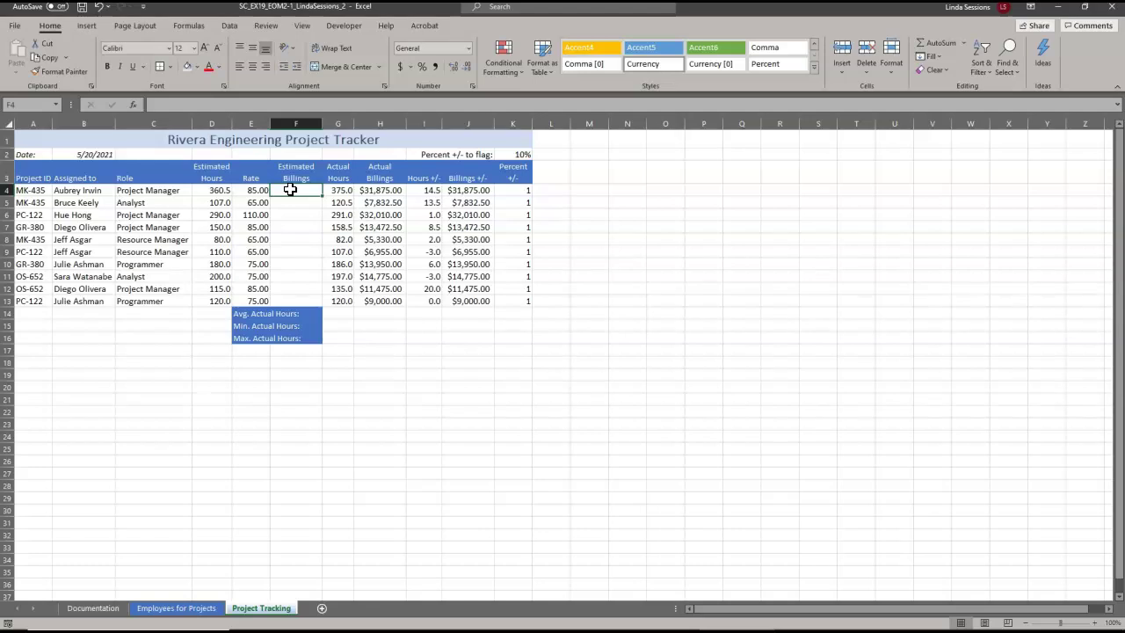
{"action": "type", "text": "="}
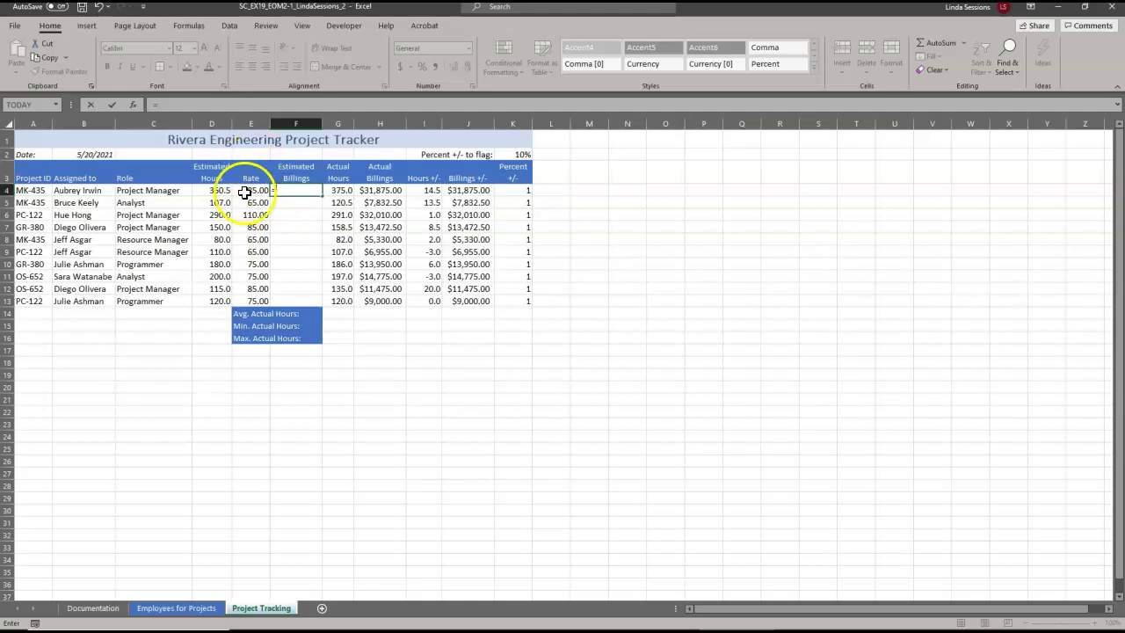
{"action": "left_click", "coordinate": [213, 191]}
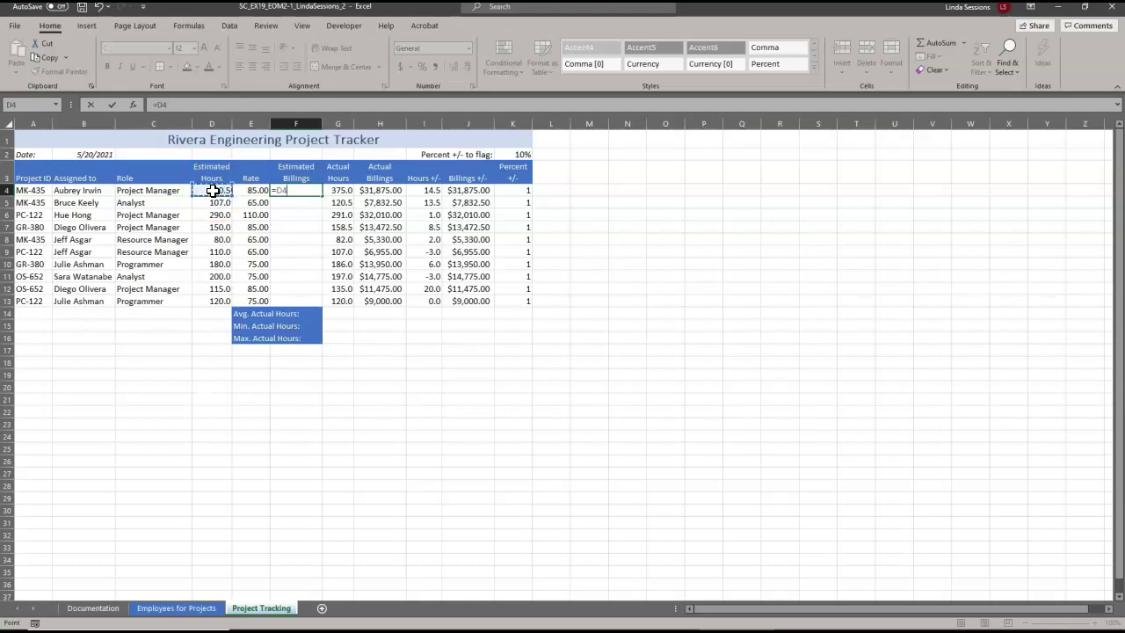
{"action": "type", "text": "*"}
{"action": "left_click", "coordinate": [253, 190]}
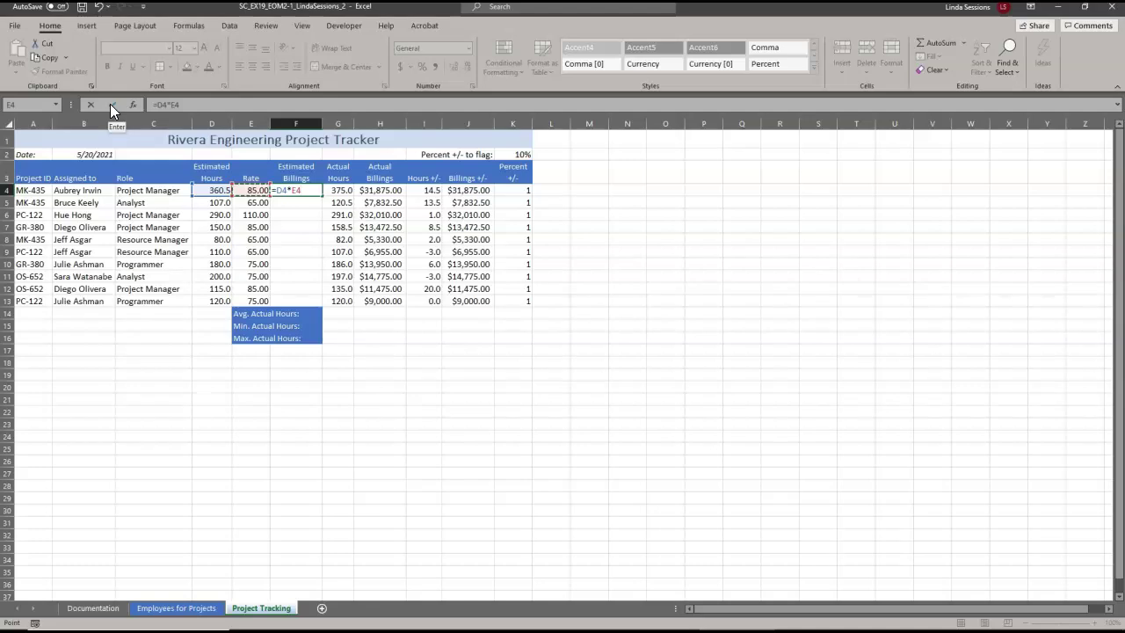
{"action": "left_click", "coordinate": [111, 104]}
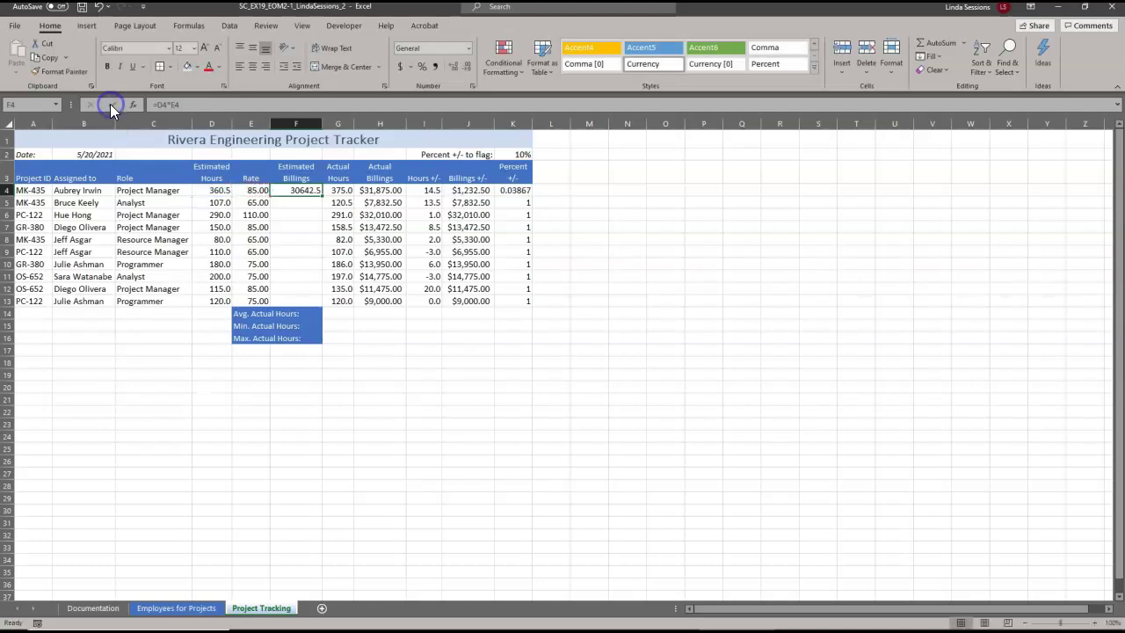
{"action": "left_click", "coordinate": [290, 194]}
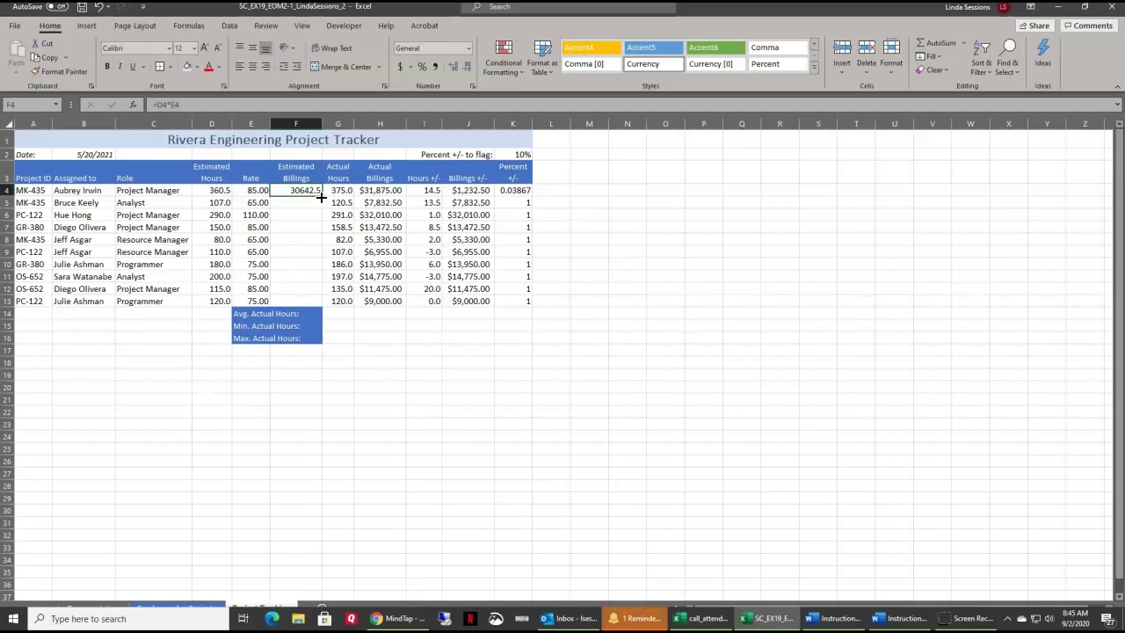
{"action": "left_click", "coordinate": [320, 197]}
{"action": "left_click_drag", "start_coordinate": [321, 197], "coordinate": [315, 302]}
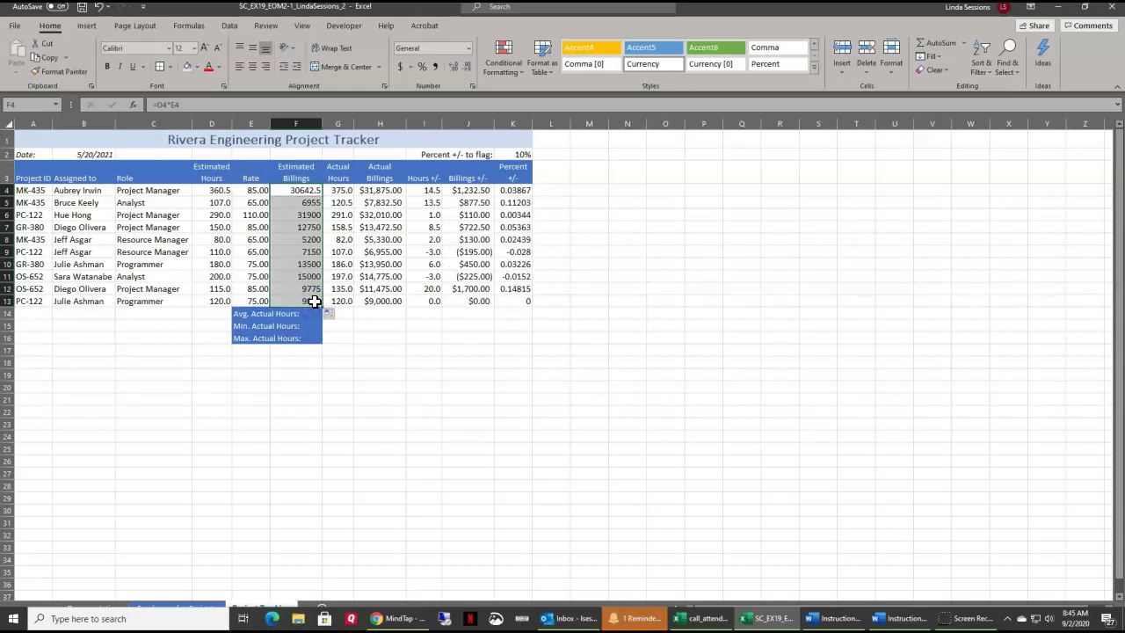
{"action": "left_click", "coordinate": [111, 533]}
{"action": "left_click", "coordinate": [21, 597]}
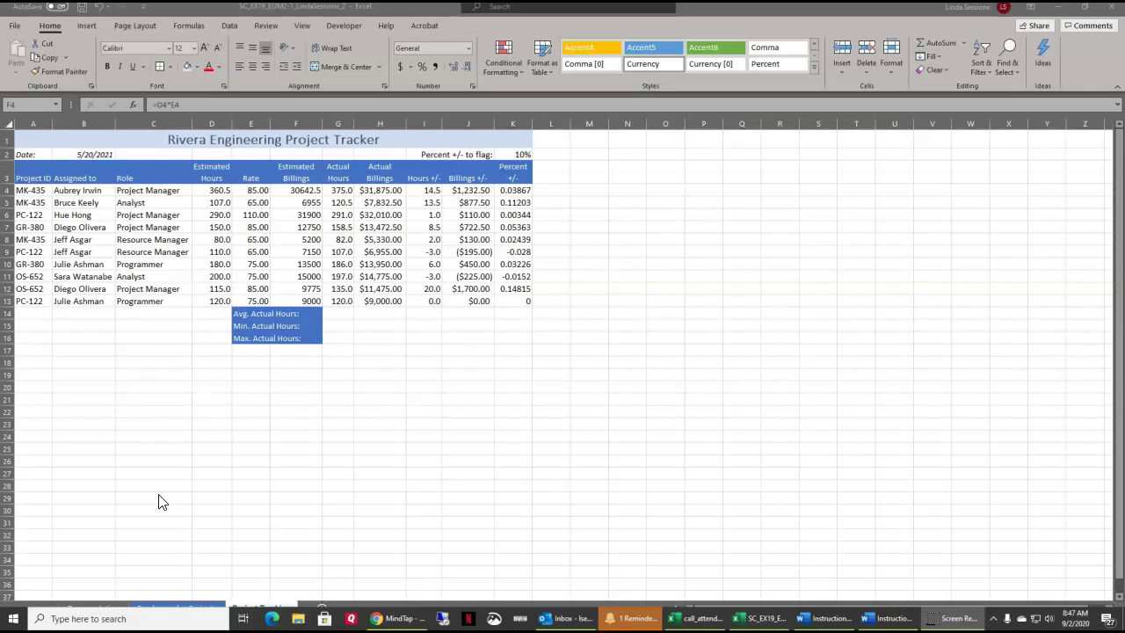
- Apply Currency format to Estimated Billings F4:F13, e.g. $30,642.50 and $6,955.00
{"action": "left_click", "coordinate": [334, 569]}
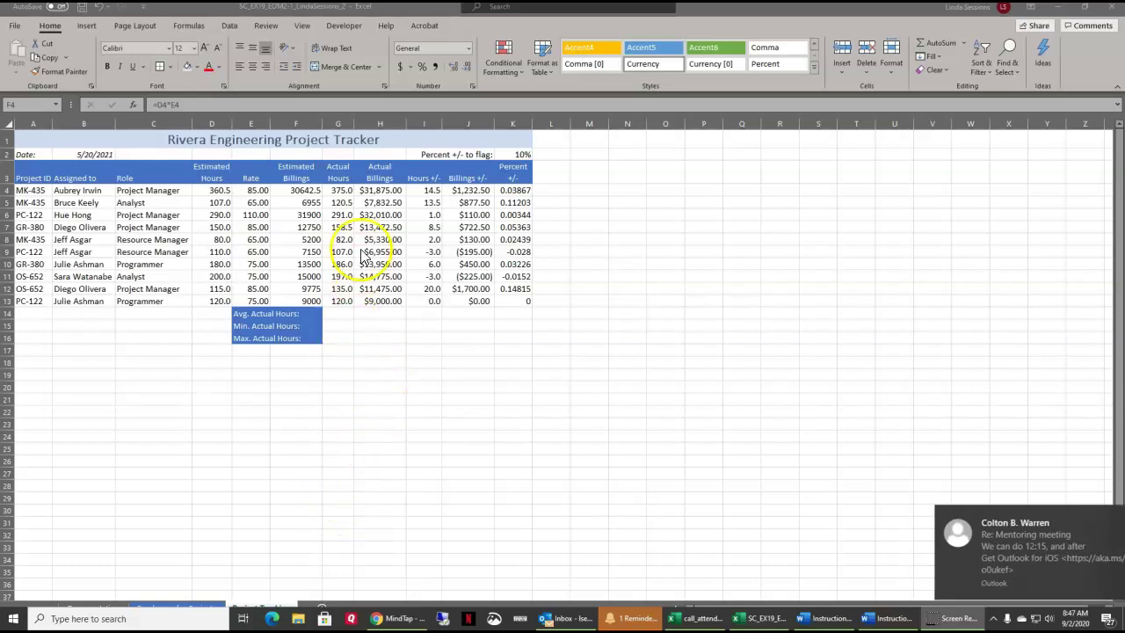
{"action": "left_click", "coordinate": [292, 190]}
{"action": "key", "text": "ctrl+shift+Down"}
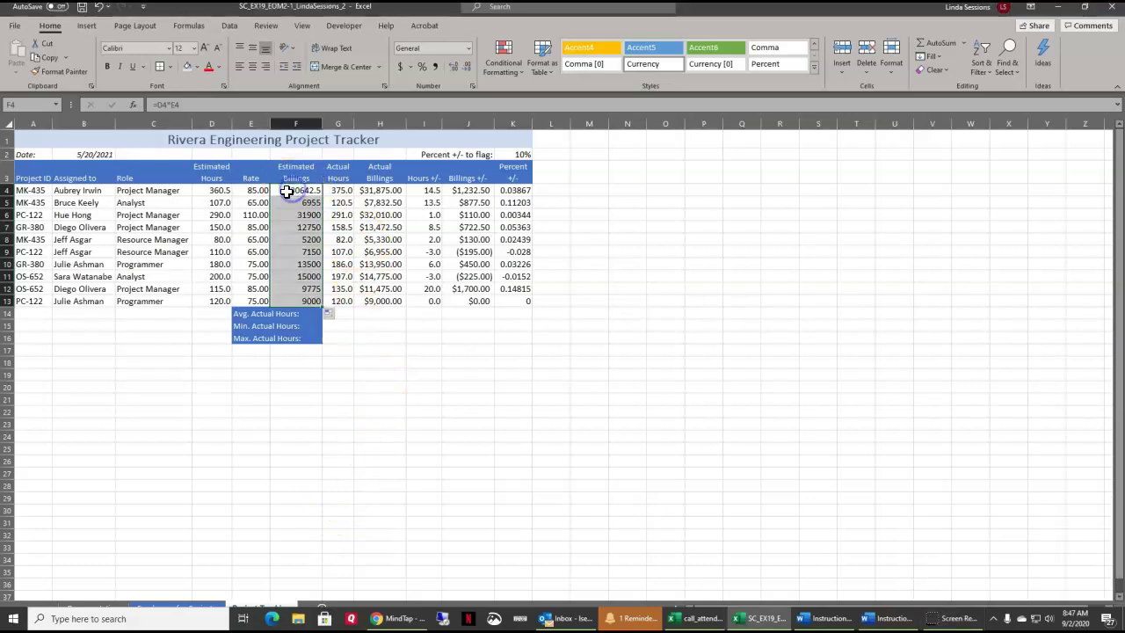
{"action": "left_click_drag", "start_coordinate": [292, 190], "coordinate": [289, 297]}
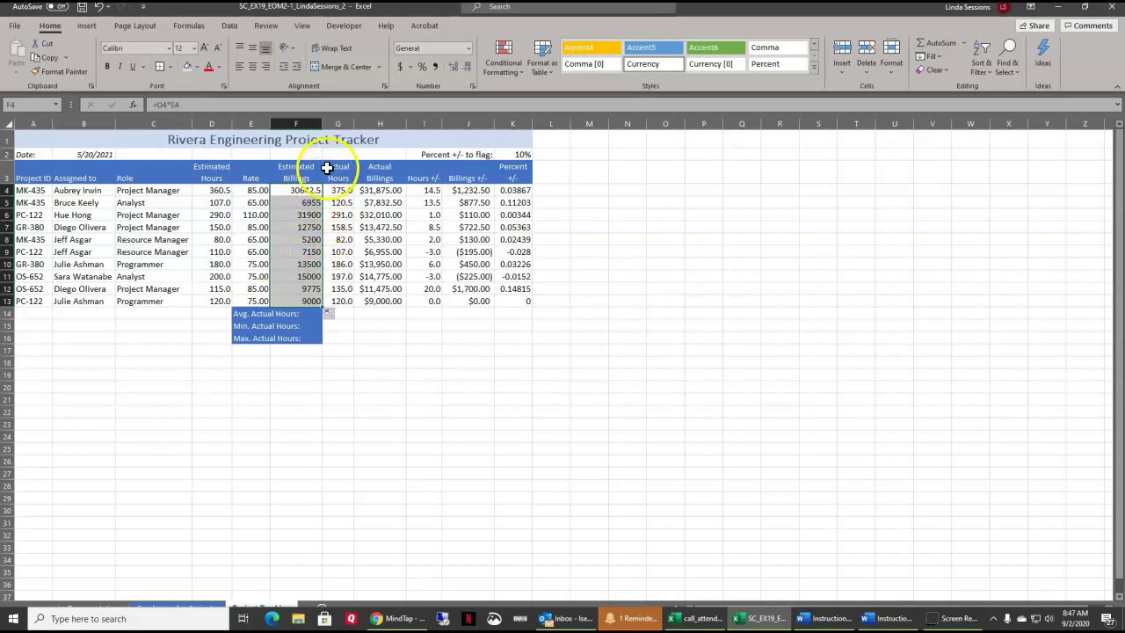
{"action": "left_click", "coordinate": [398, 68]}
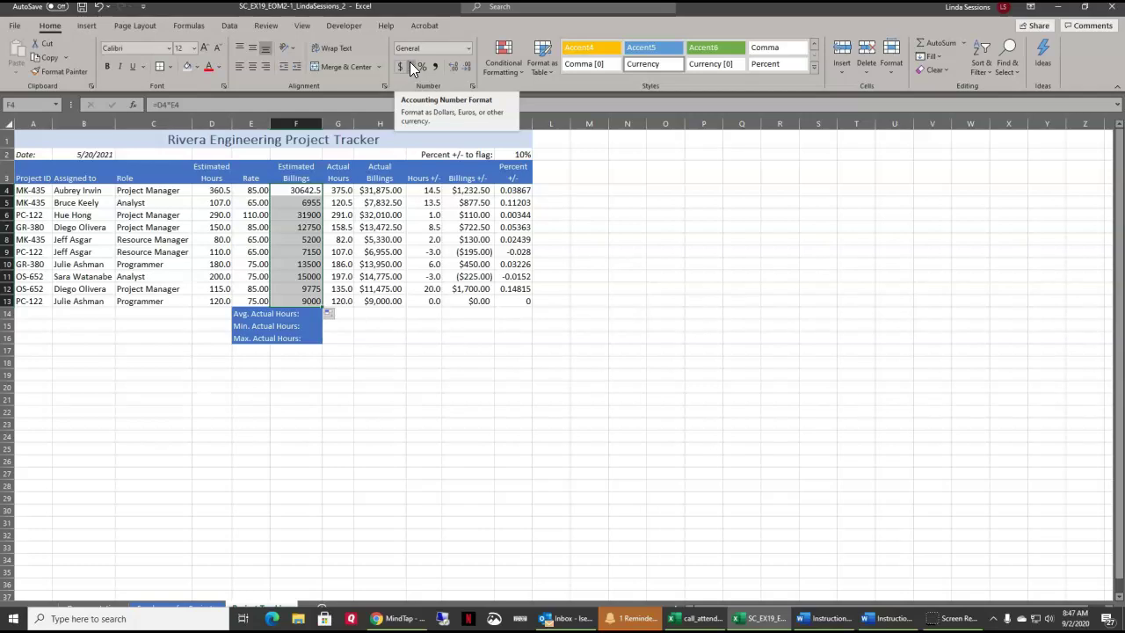
{"action": "left_click", "coordinate": [468, 50]}
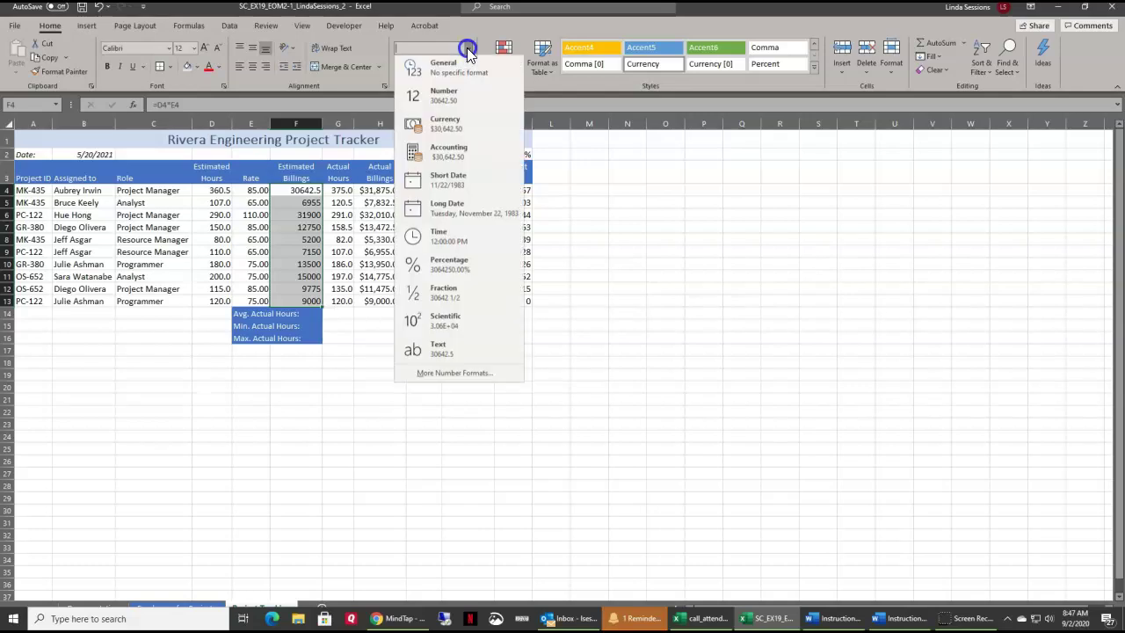
{"action": "left_click", "coordinate": [455, 128]}
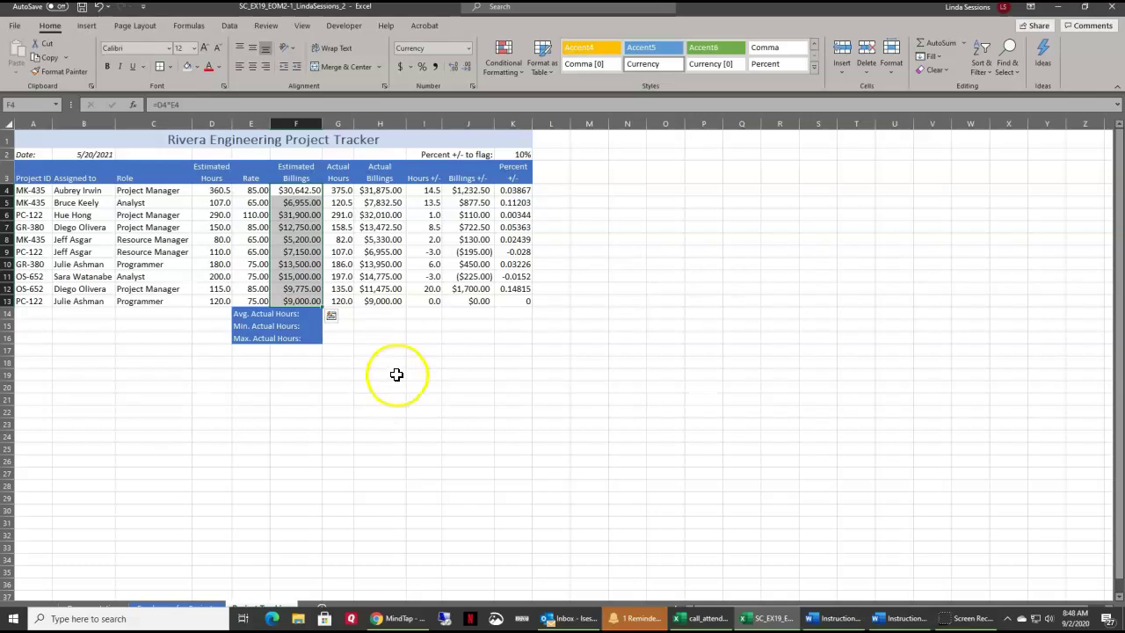
- Apply Percent Style to K4:K13 so values show as 4%, 11%, -3%
{"action": "left_click", "coordinate": [513, 190]}
{"action": "left_click_drag", "start_coordinate": [513, 190], "coordinate": [516, 299]}
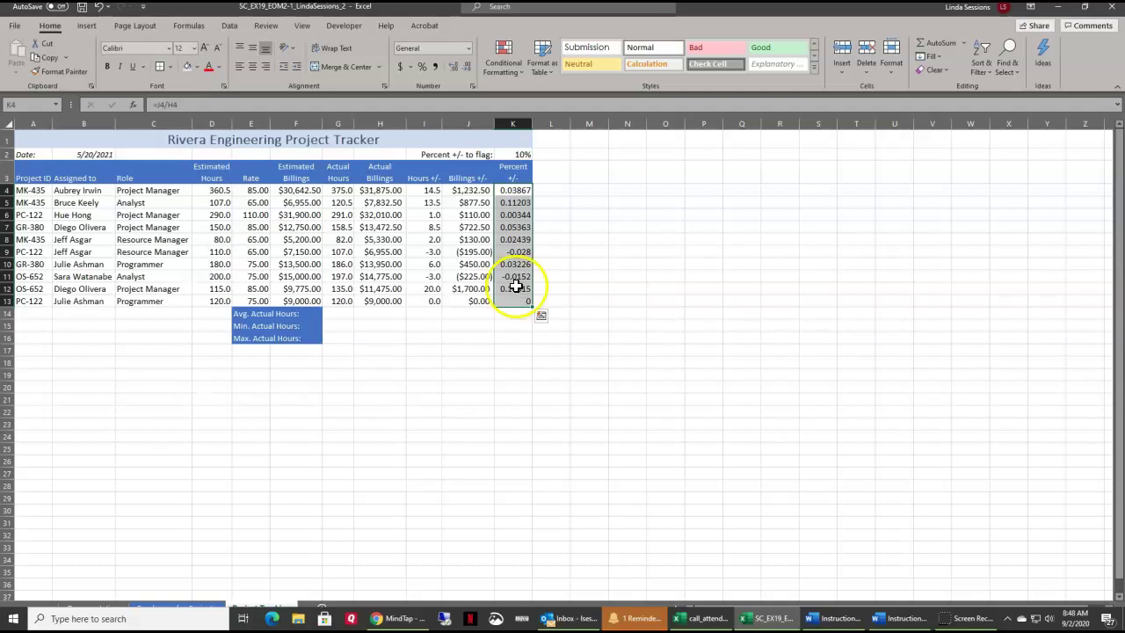
{"action": "left_click", "coordinate": [421, 69]}
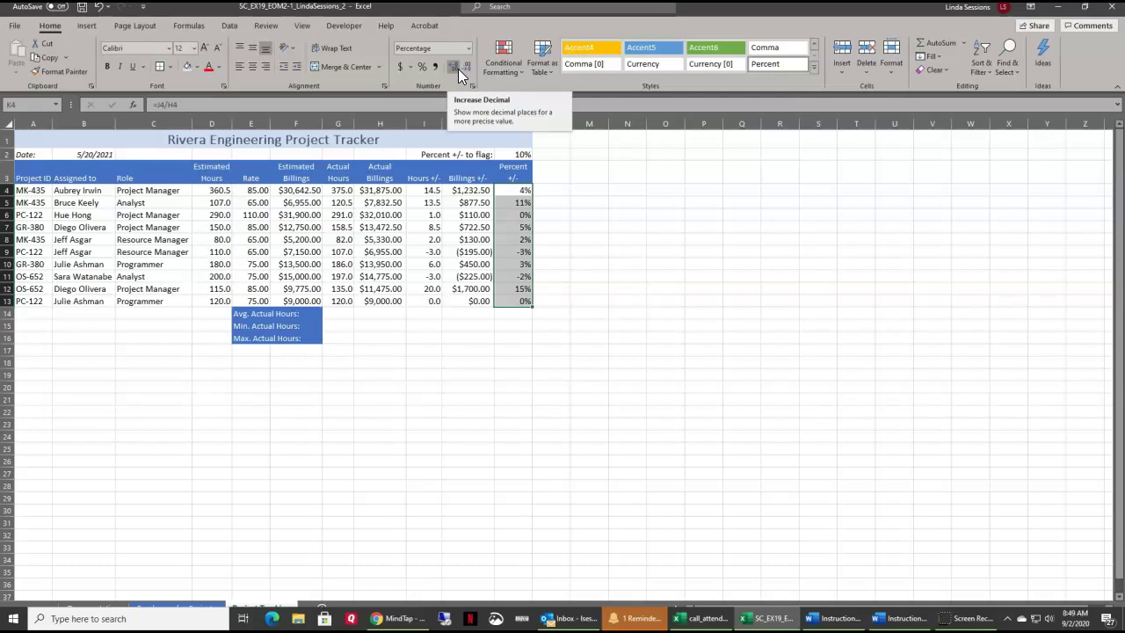
- Add a Greater Than 10% rule to K4:K13 with Light Red Fill and Dark Red Text
{"action": "left_click", "coordinate": [519, 70]}
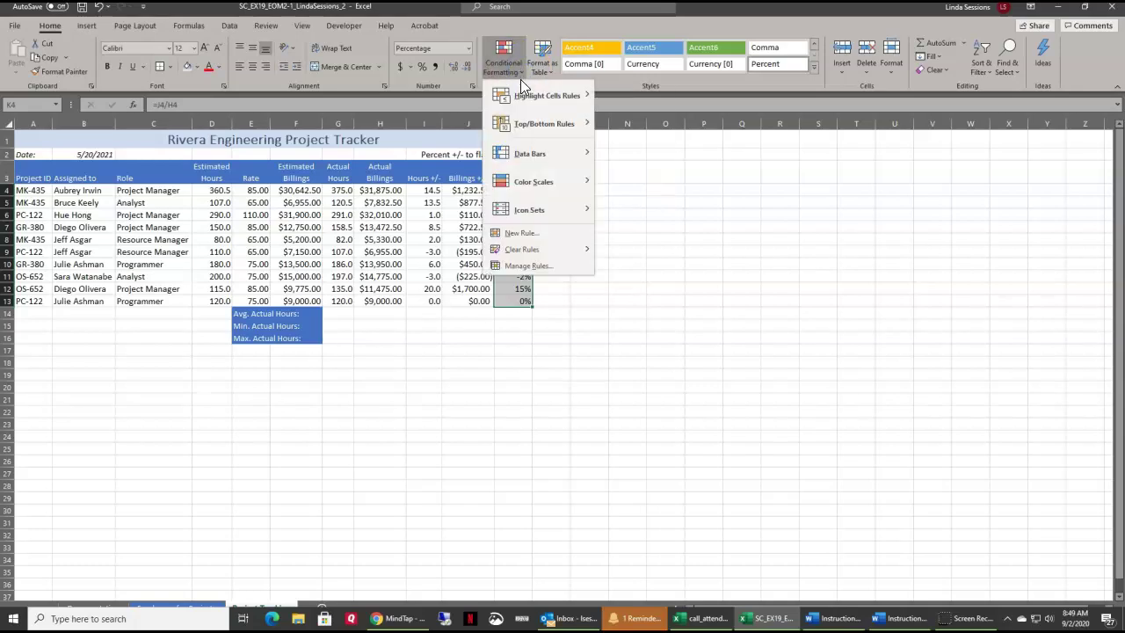
{"action": "mouse_move", "coordinate": [522, 92]}
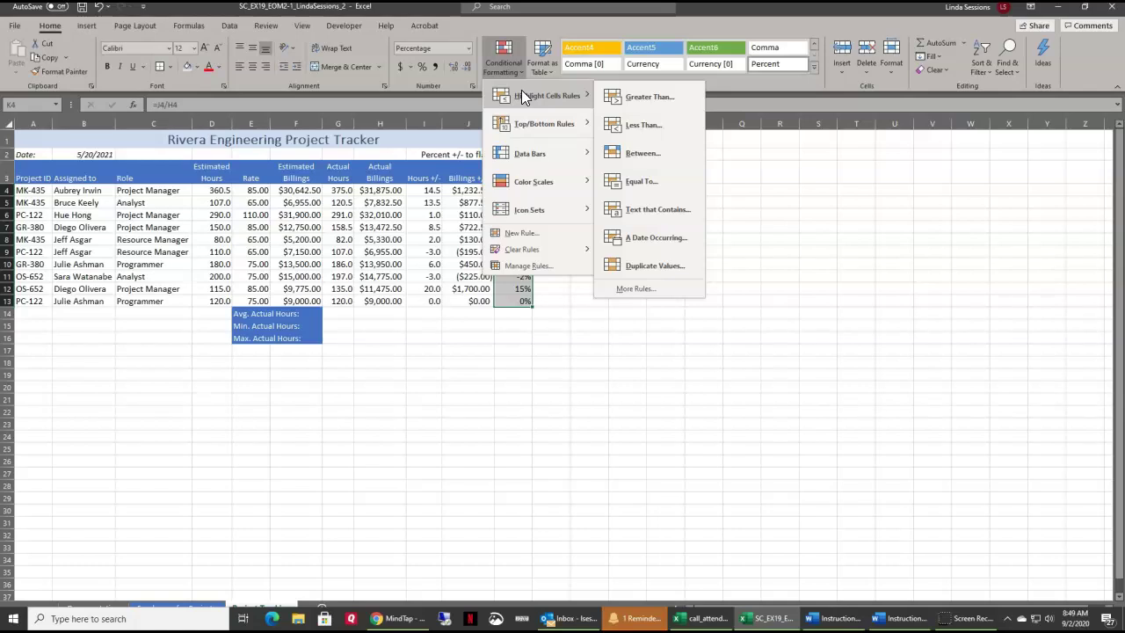
{"action": "left_click", "coordinate": [612, 98]}
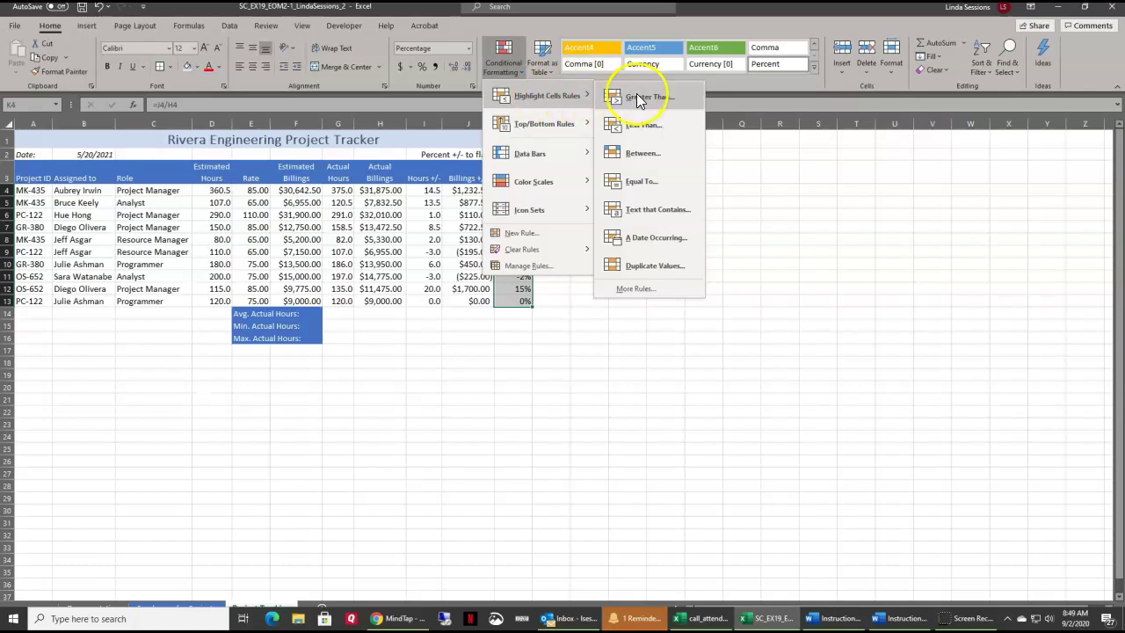
{"action": "left_click", "coordinate": [653, 95]}
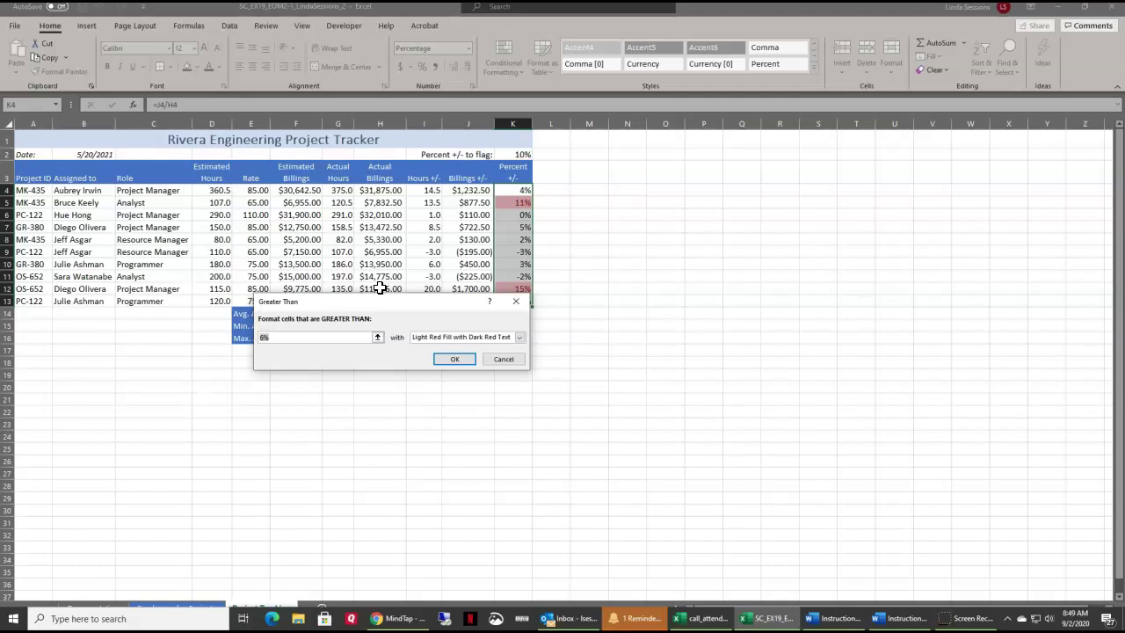
{"action": "left_click", "coordinate": [295, 337]}
{"action": "type", "text": "10"}
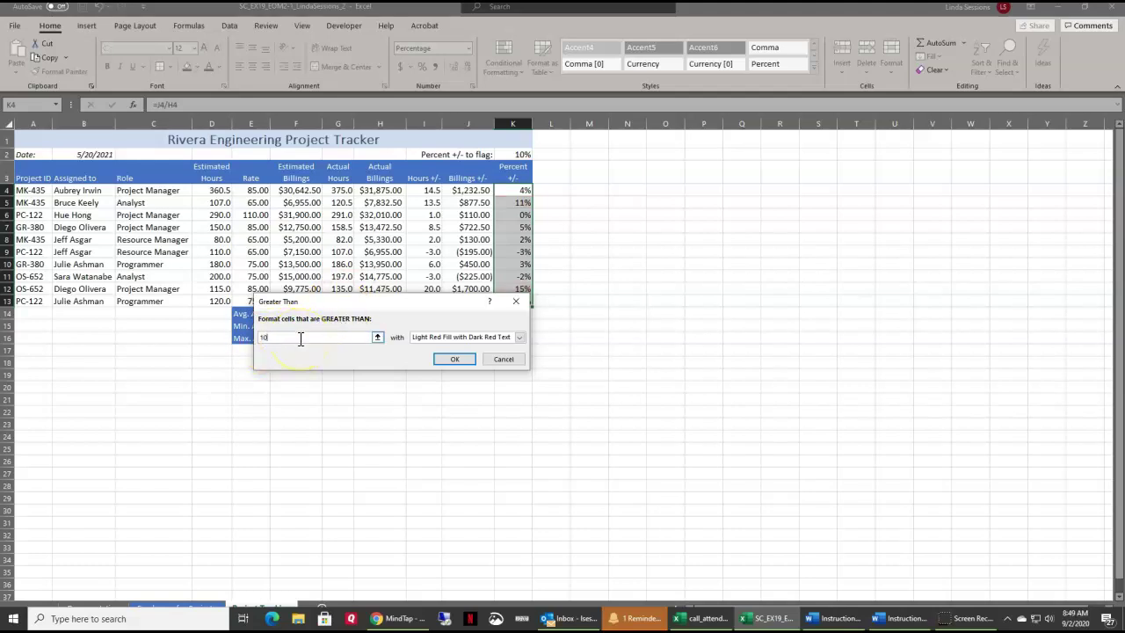
{"action": "type", "text": "%"}
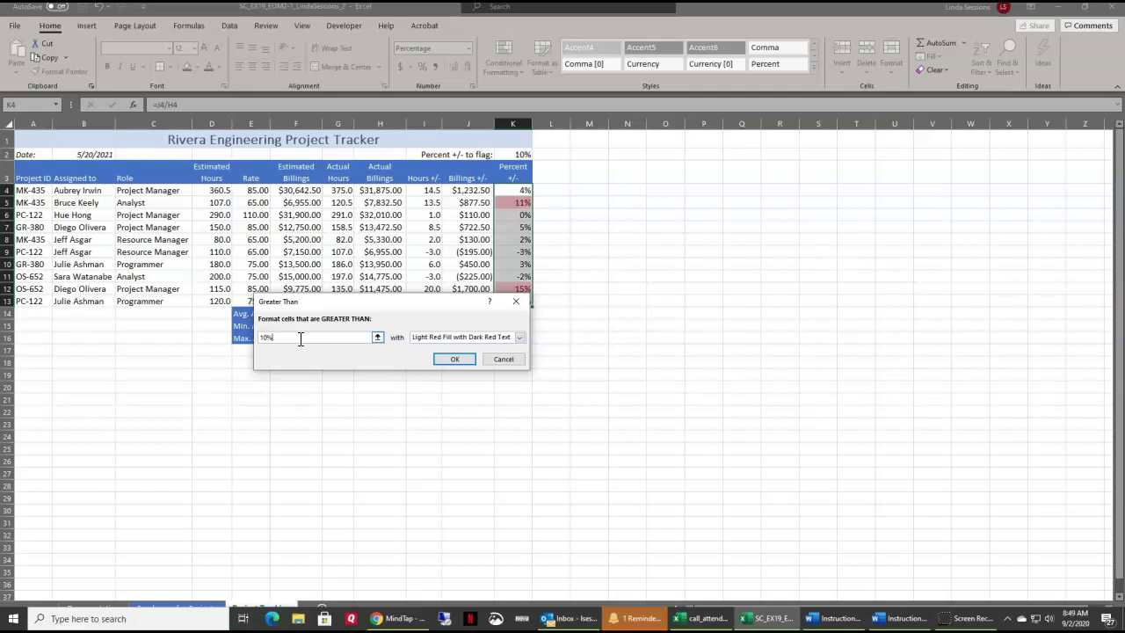
{"action": "left_click", "coordinate": [456, 359]}
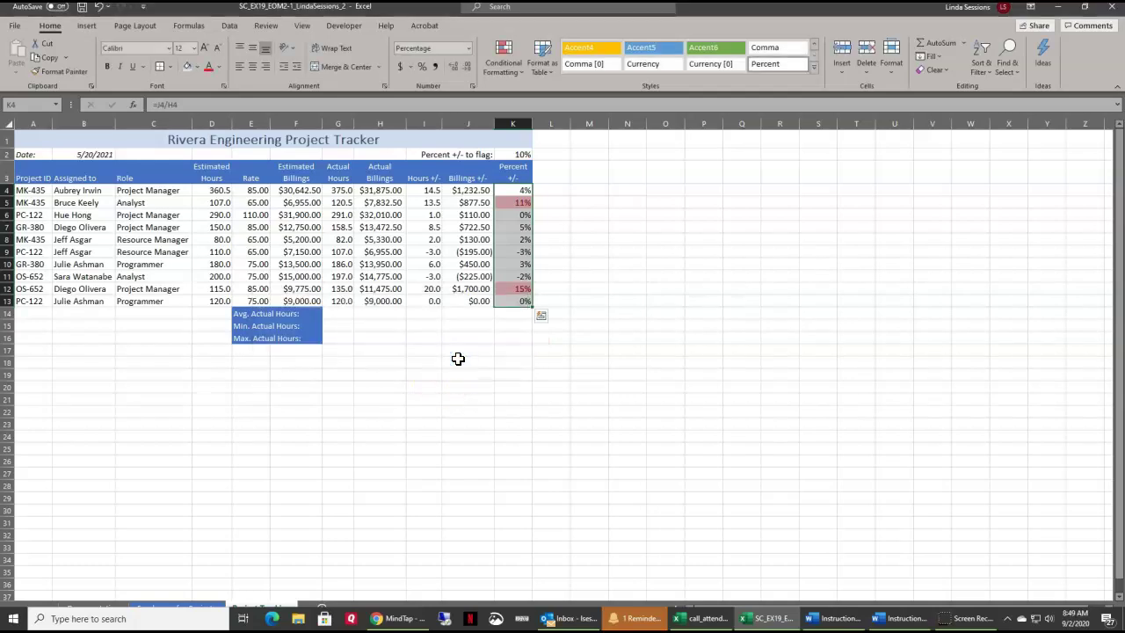
- Add Blue gradient fill data bars to Actual Billings H4:H13
{"action": "left_click", "coordinate": [711, 361]}
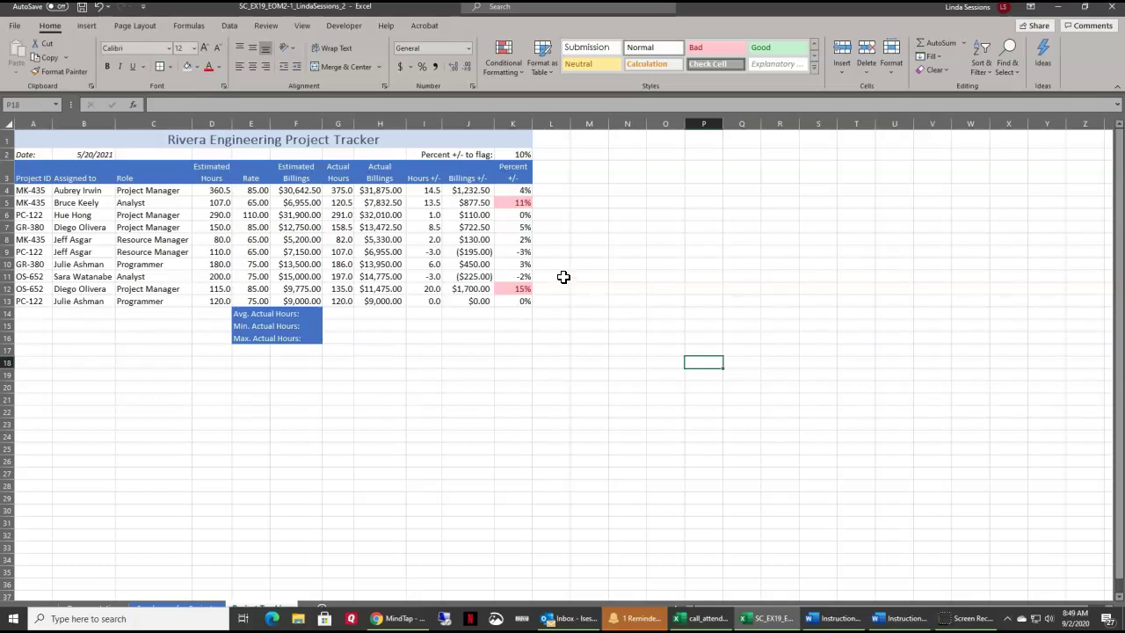
{"action": "left_click", "coordinate": [370, 190]}
{"action": "left_click_drag", "start_coordinate": [370, 190], "coordinate": [367, 301]}
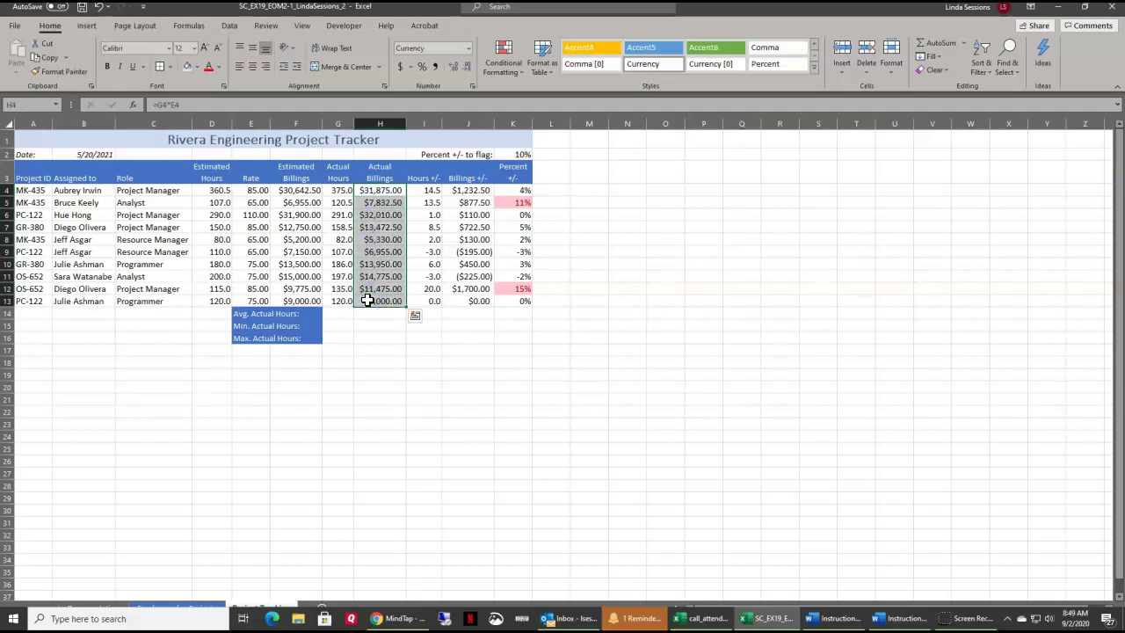
{"action": "left_click", "coordinate": [516, 68]}
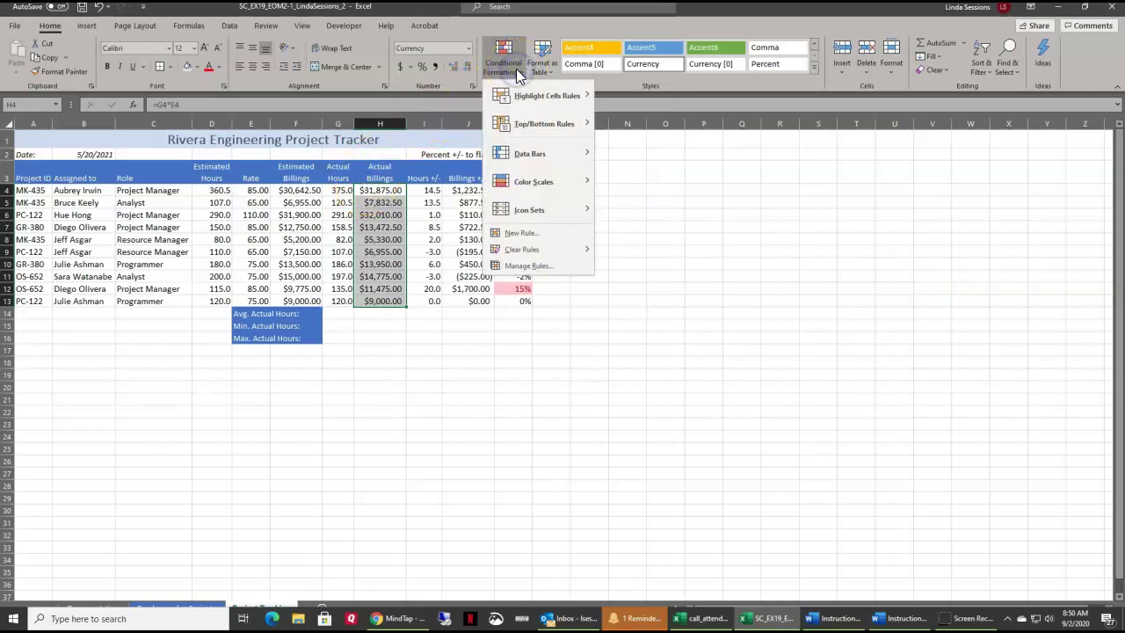
{"action": "mouse_move", "coordinate": [515, 153]}
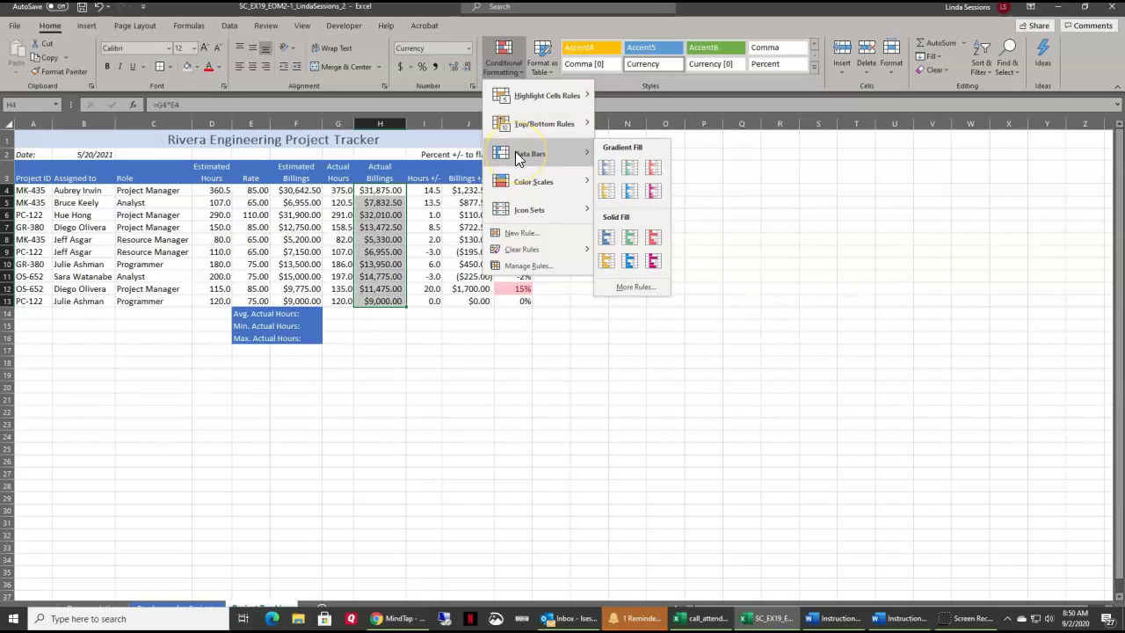
{"action": "left_click", "coordinate": [605, 172]}
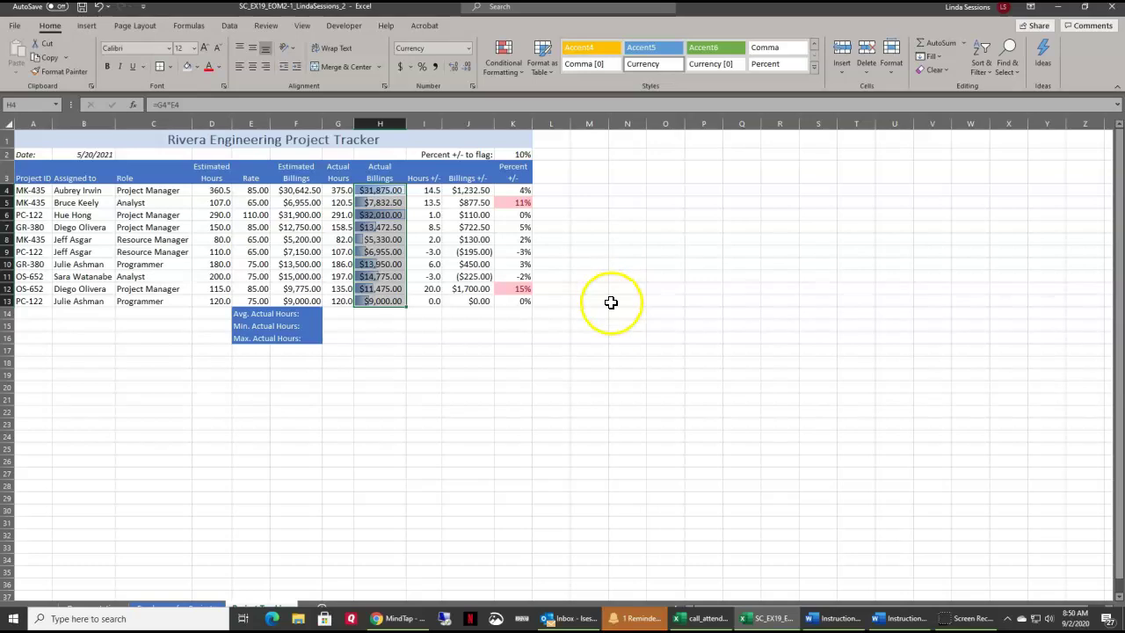
{"action": "left_click", "coordinate": [563, 377]}
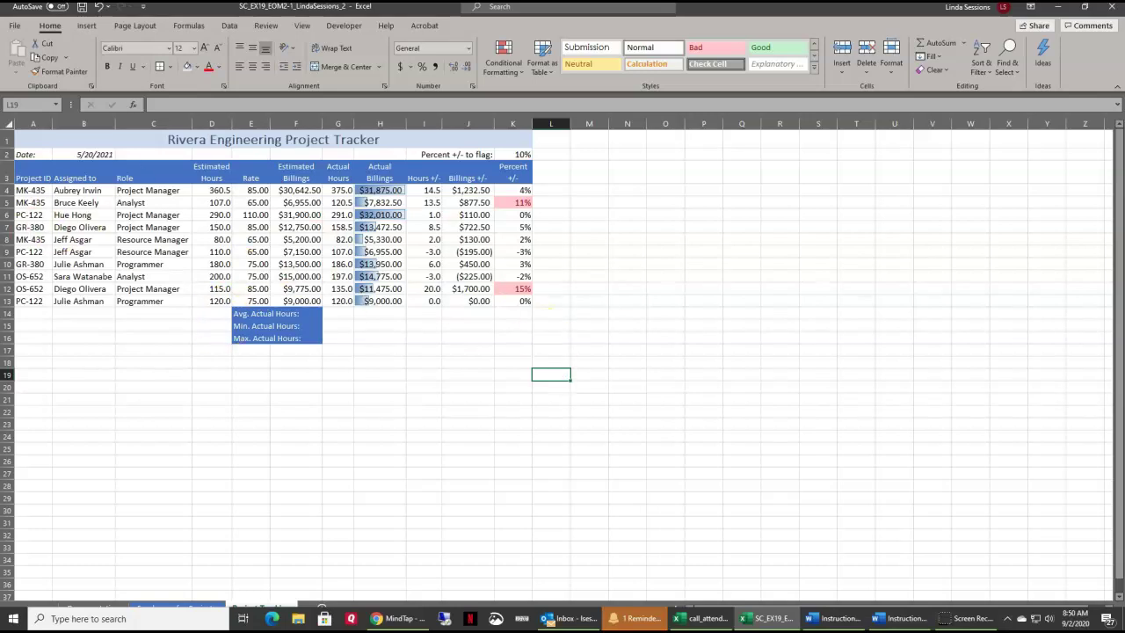
{"action": "key", "text": "alt+Tab"}
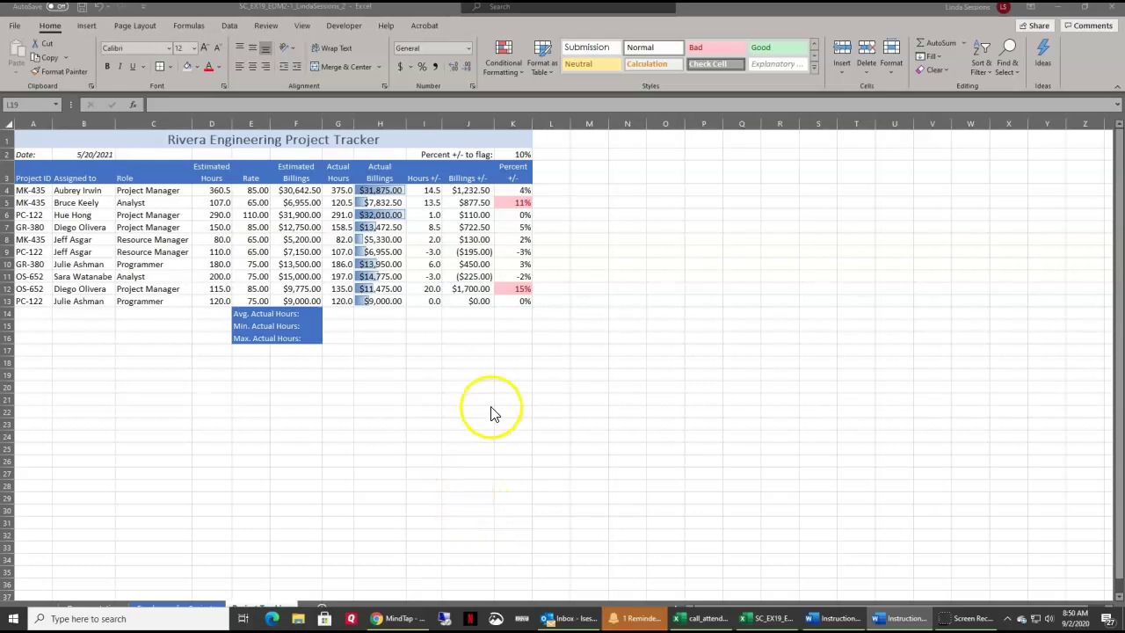
- Enter =AVERAGE(G4:G13) in G14, giving 177.2 average actual hours
{"action": "left_click", "coordinate": [335, 312]}
{"action": "left_click", "coordinate": [335, 311]}
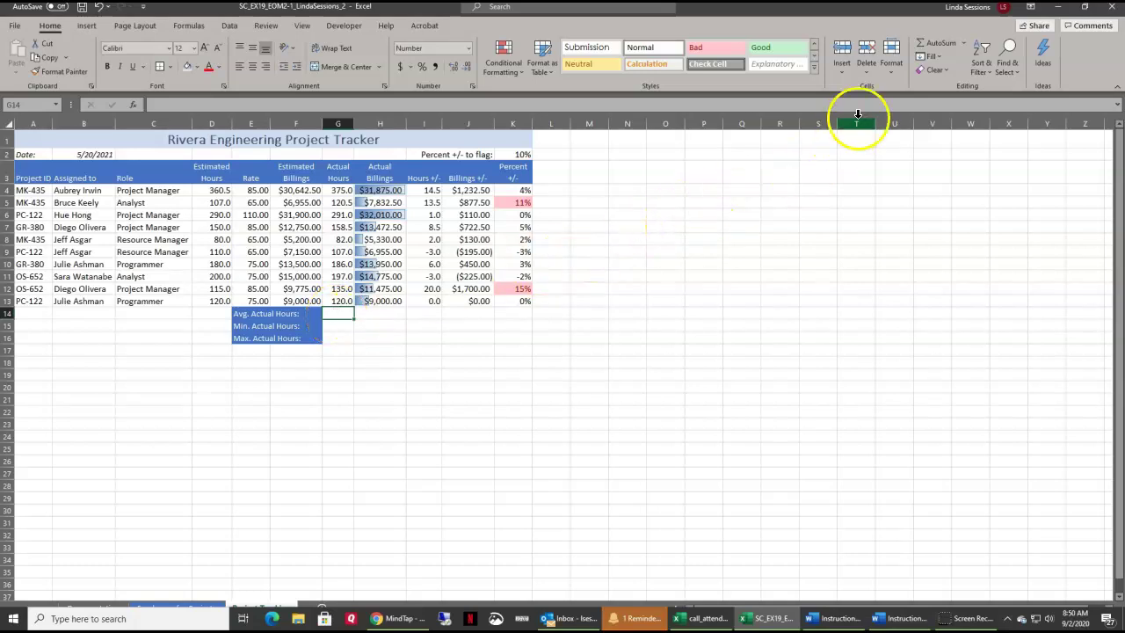
{"action": "left_click", "coordinate": [964, 42]}
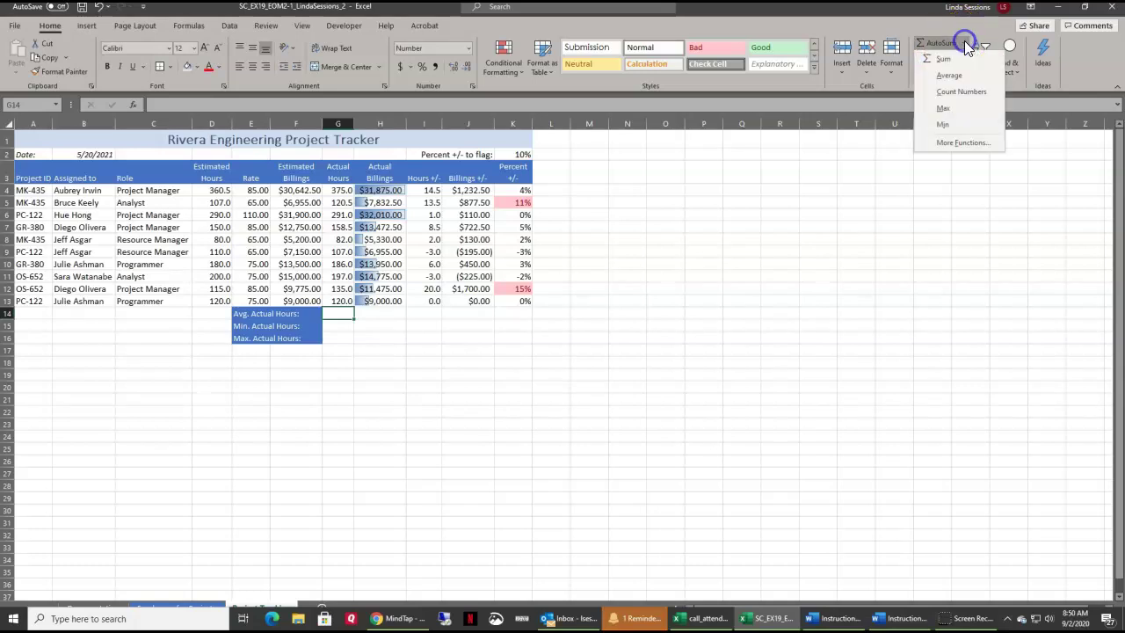
{"action": "left_click", "coordinate": [947, 76]}
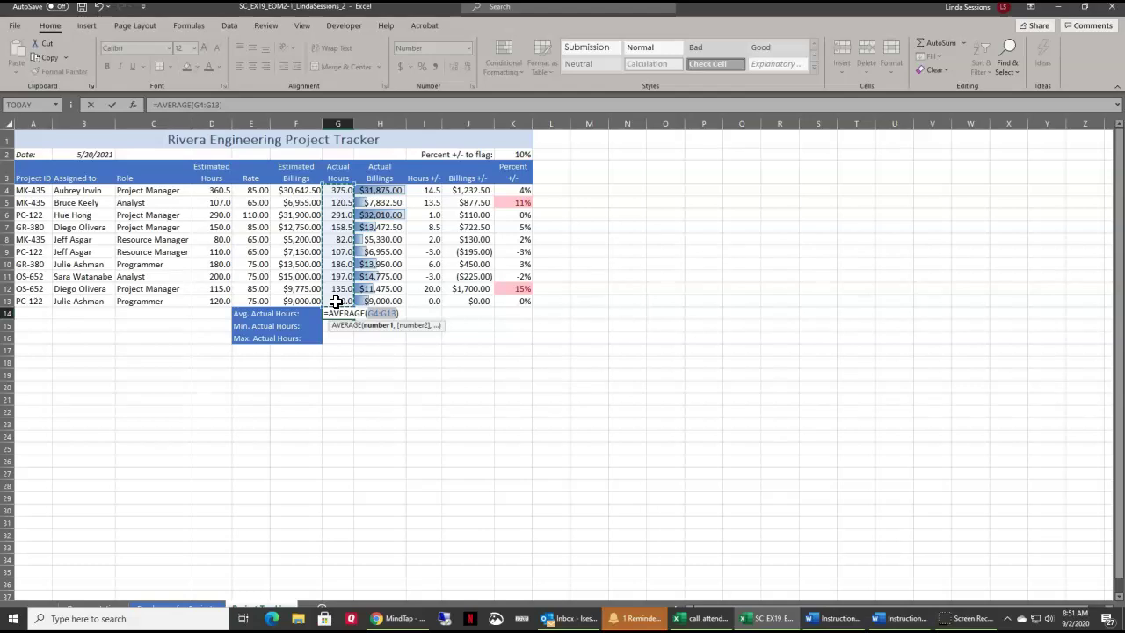
{"action": "left_click", "coordinate": [112, 105]}
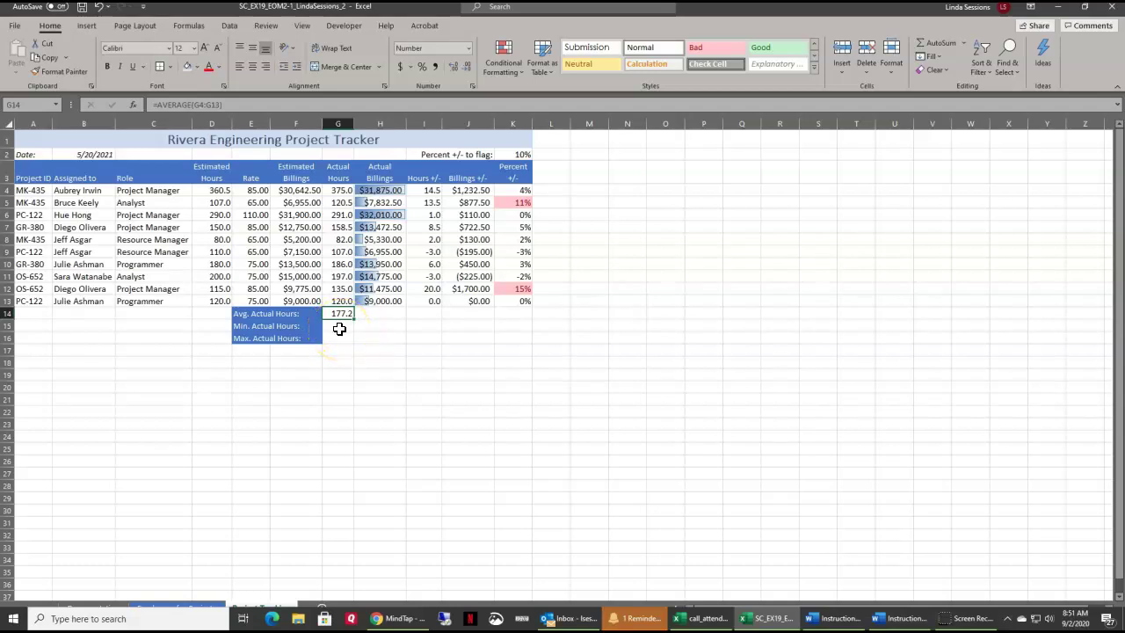
- Insert a MIN function in G15 with range G4:G13, showing 82.0
{"action": "left_click", "coordinate": [338, 329]}
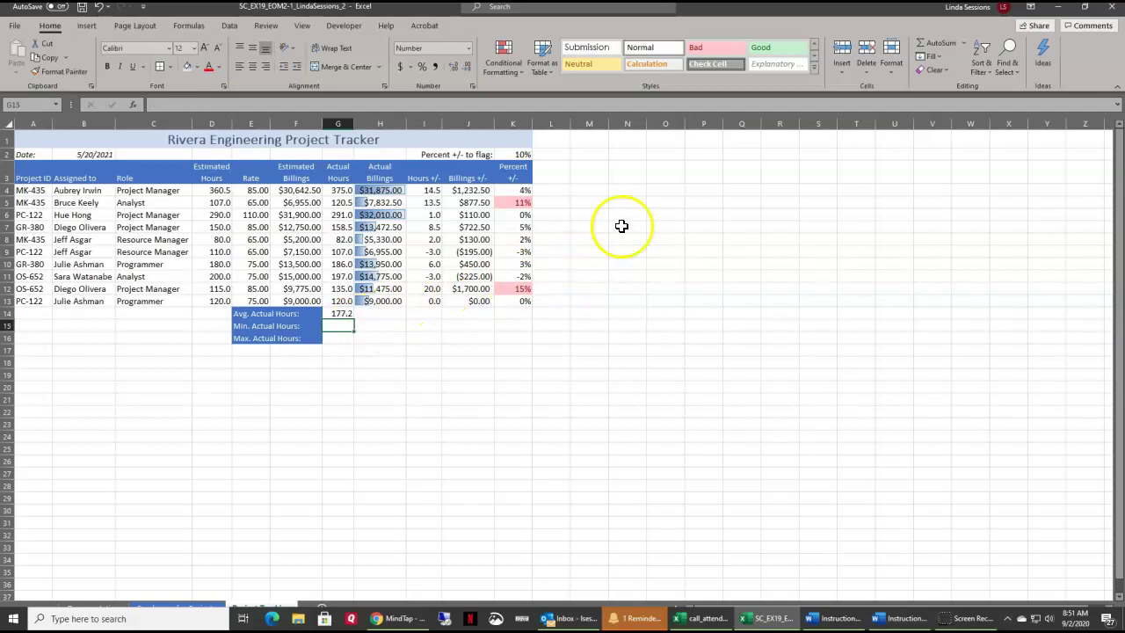
{"action": "left_click", "coordinate": [963, 44]}
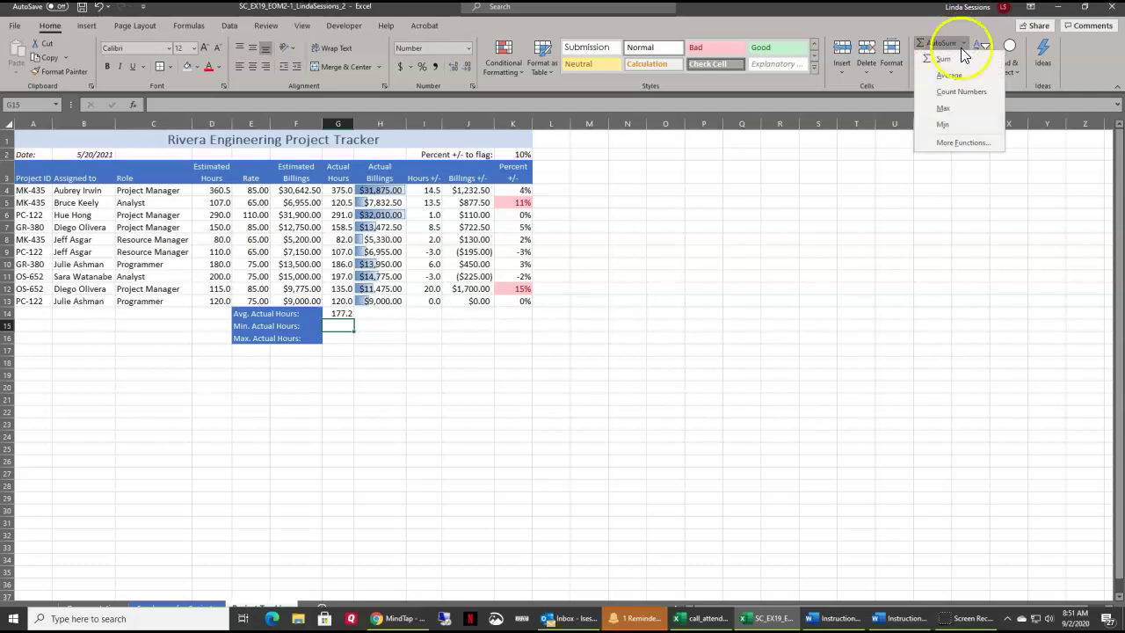
{"action": "left_click", "coordinate": [954, 125]}
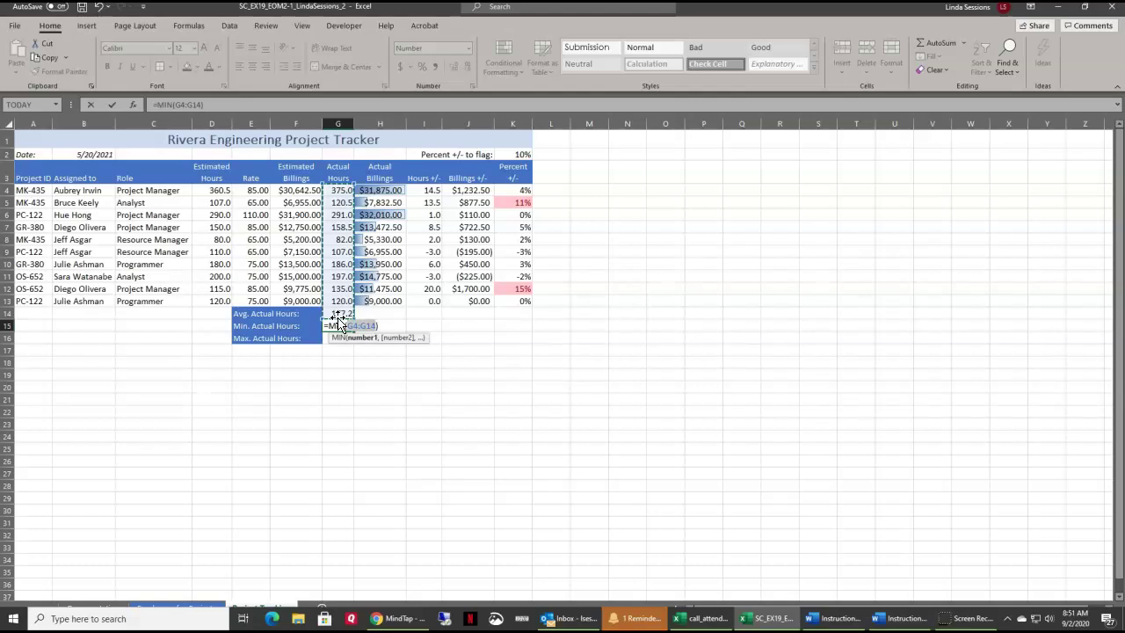
{"action": "left_click_drag", "start_coordinate": [341, 325], "coordinate": [379, 327]}
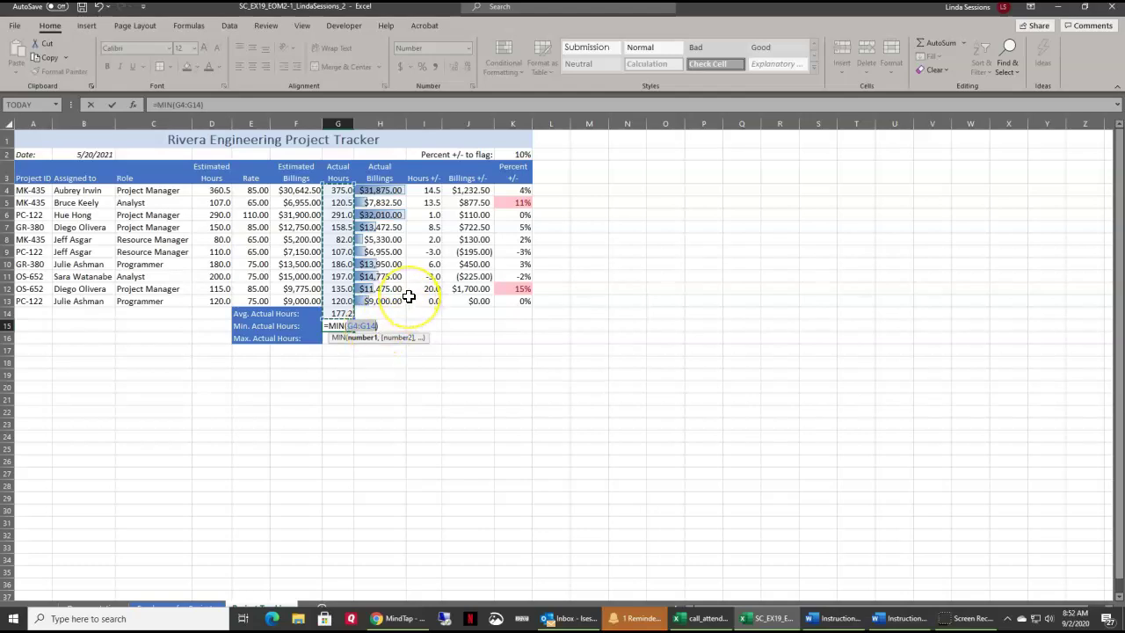
{"action": "key", "text": "BackSpace"}
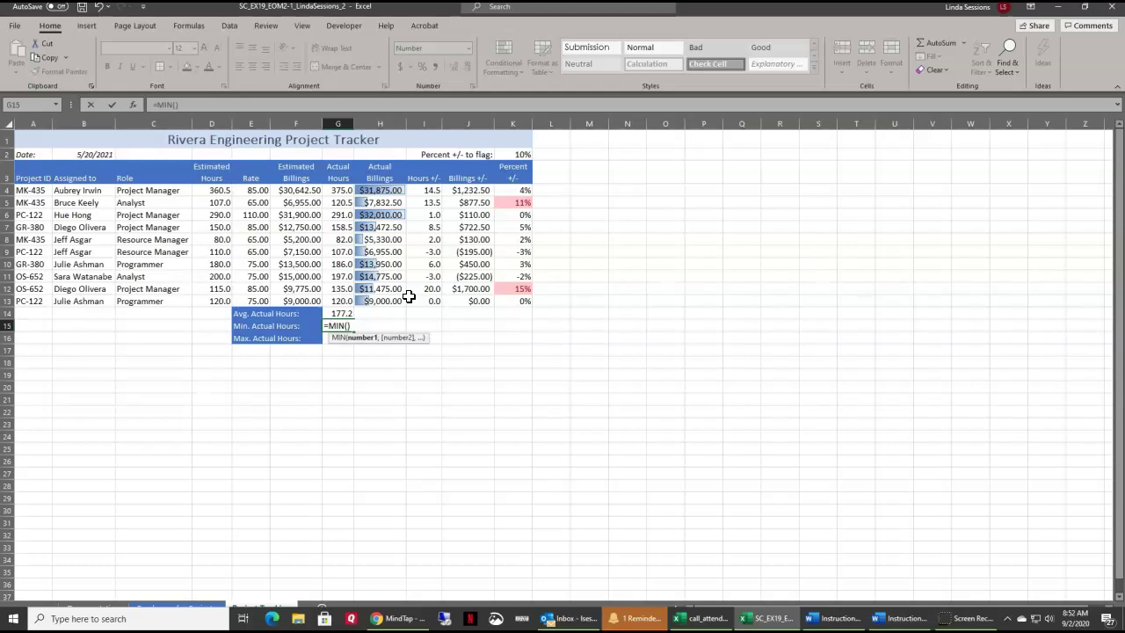
{"action": "type", "text": "G4:G13"}
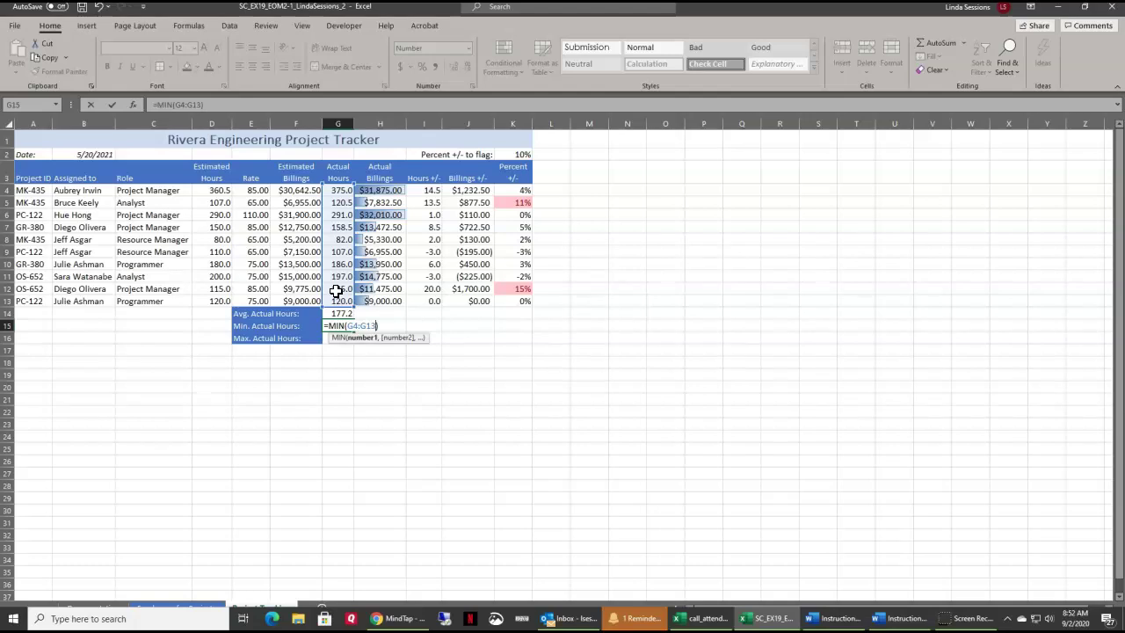
{"action": "left_click", "coordinate": [111, 105]}
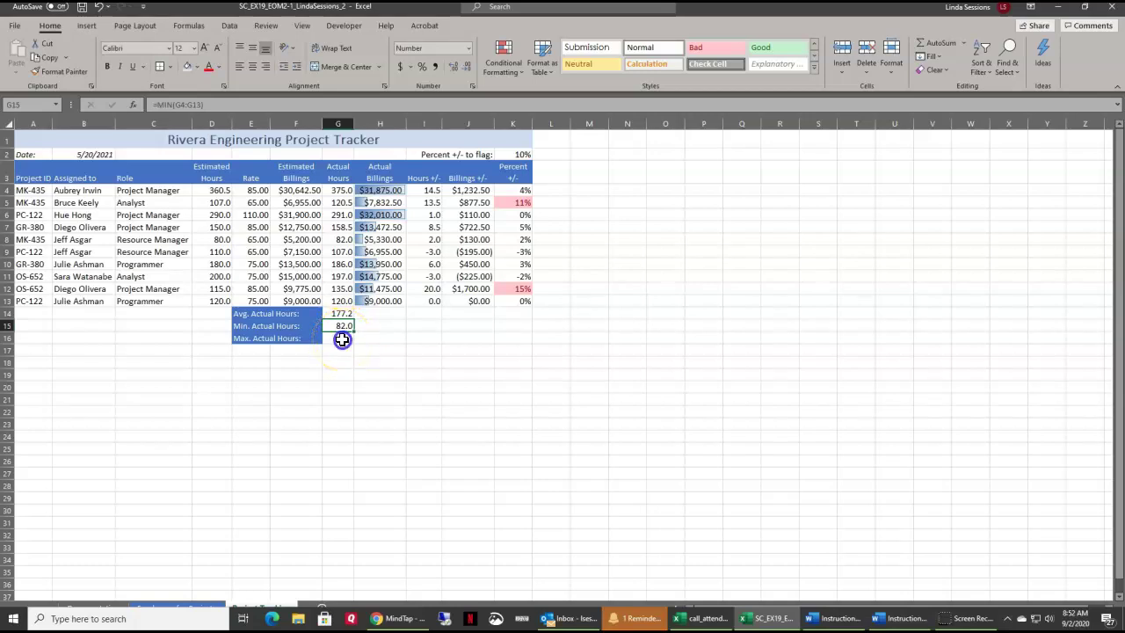
- Insert a MAX function in G16 over G4:G13, showing 375.0 hours
{"action": "left_click", "coordinate": [342, 339]}
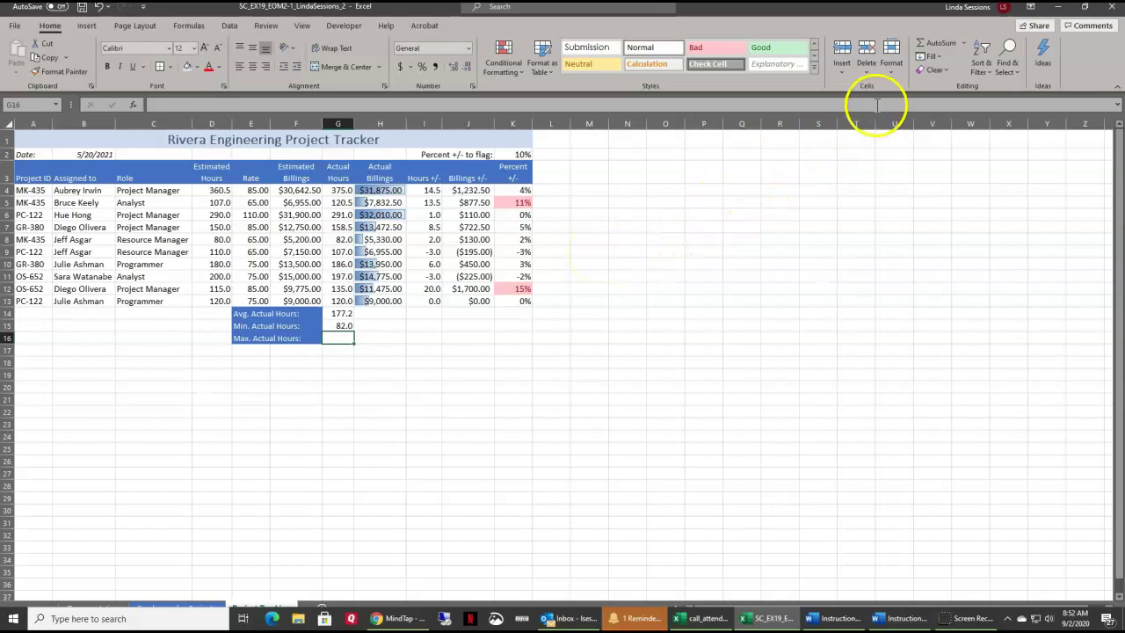
{"action": "left_click", "coordinate": [962, 41]}
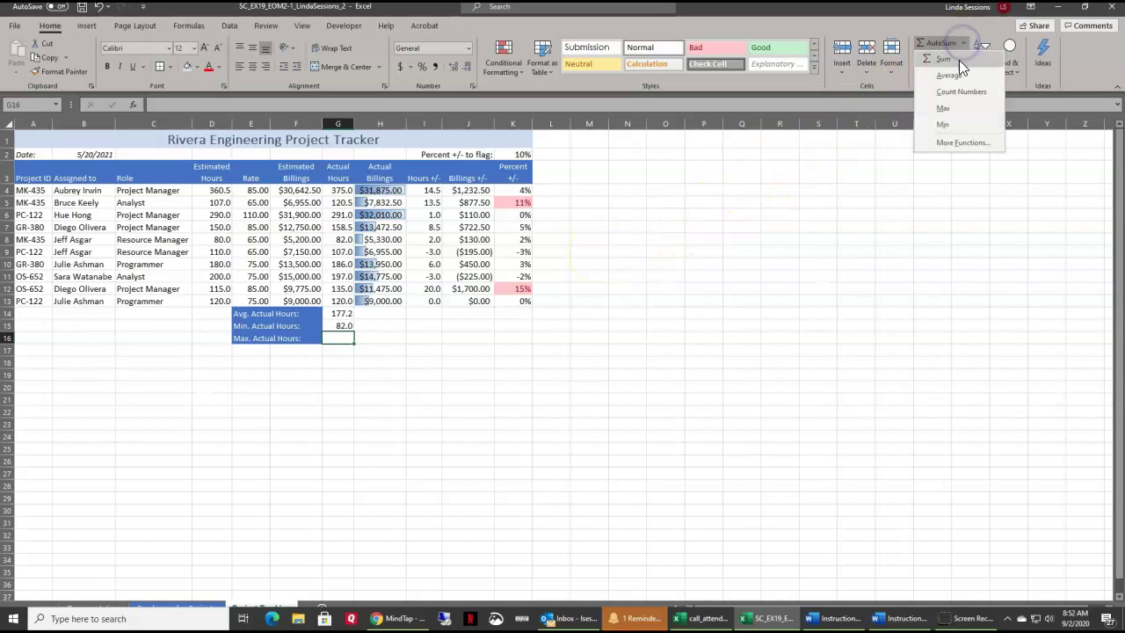
{"action": "left_click", "coordinate": [944, 107]}
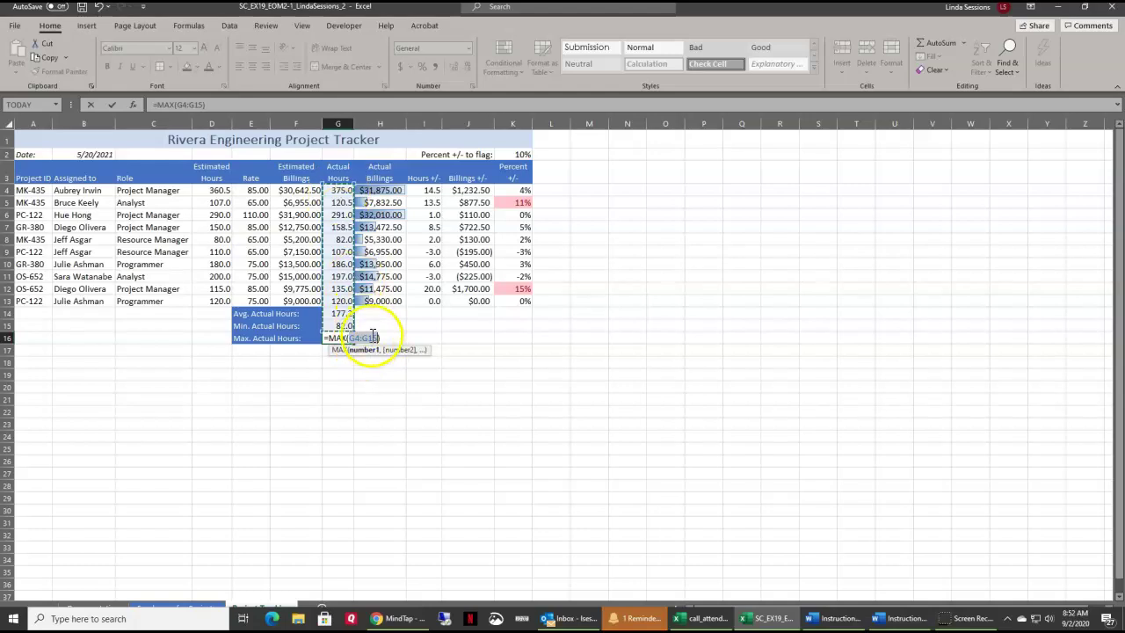
{"action": "left_click", "coordinate": [334, 190]}
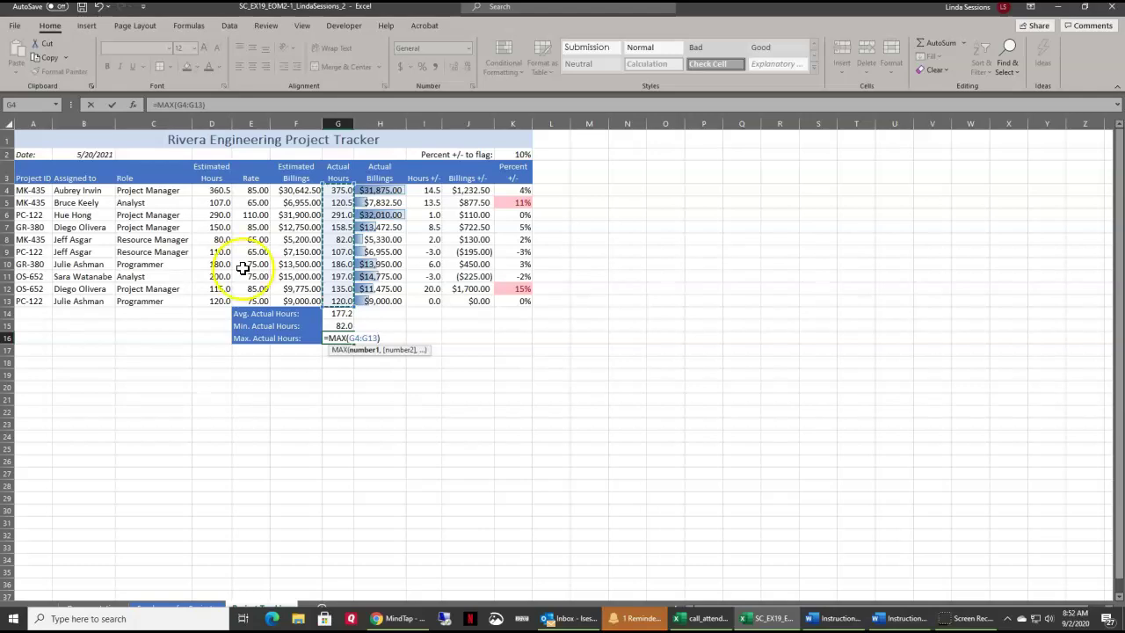
{"action": "left_click", "coordinate": [111, 105]}
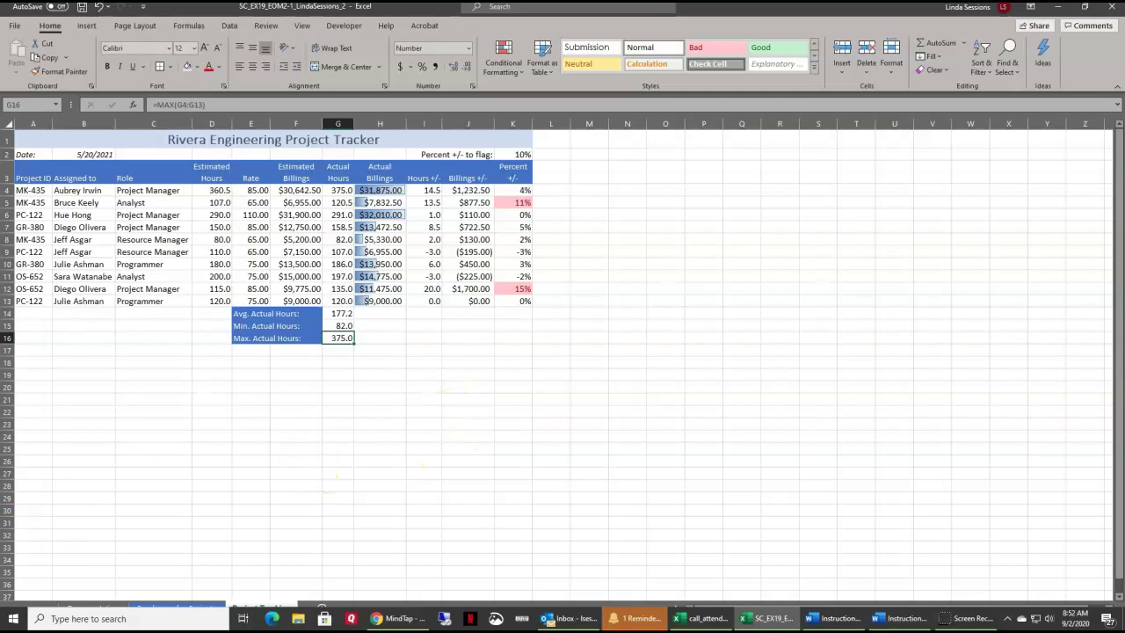
{"action": "key", "text": "alt+Tab"}
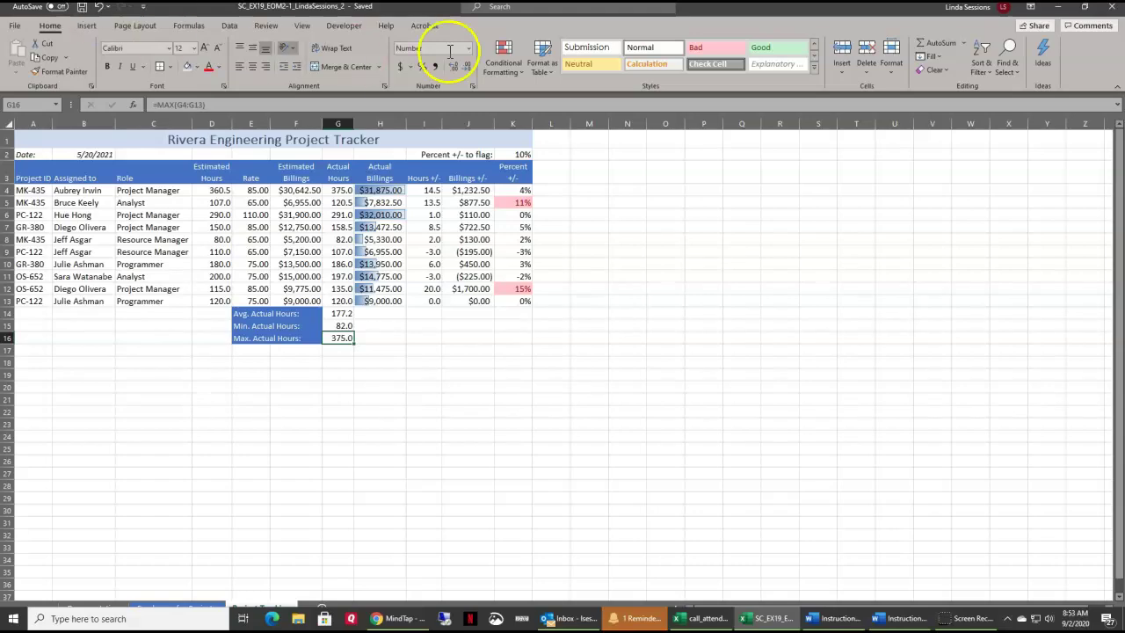
- Close the Excel window to return to MindTap's Step 1 of 2
{"action": "left_click", "coordinate": [1115, 12]}
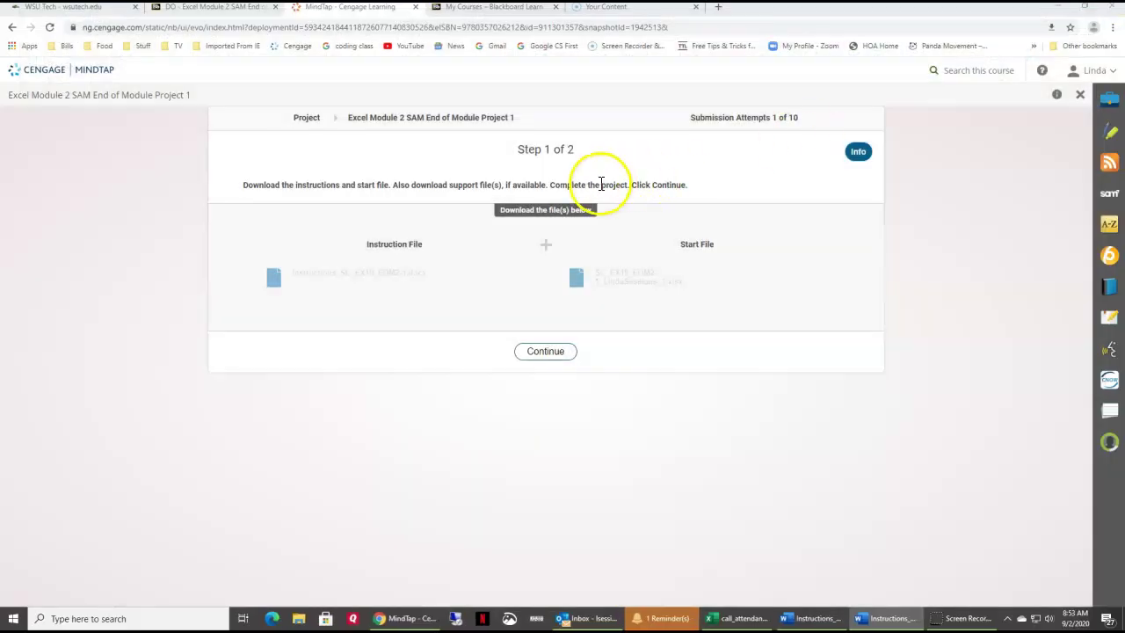
- Upload the completed SC_EX19_EOM2-1 project workbook from Desktop > Excel FL 2020 for submission
{"action": "left_click", "coordinate": [546, 356]}
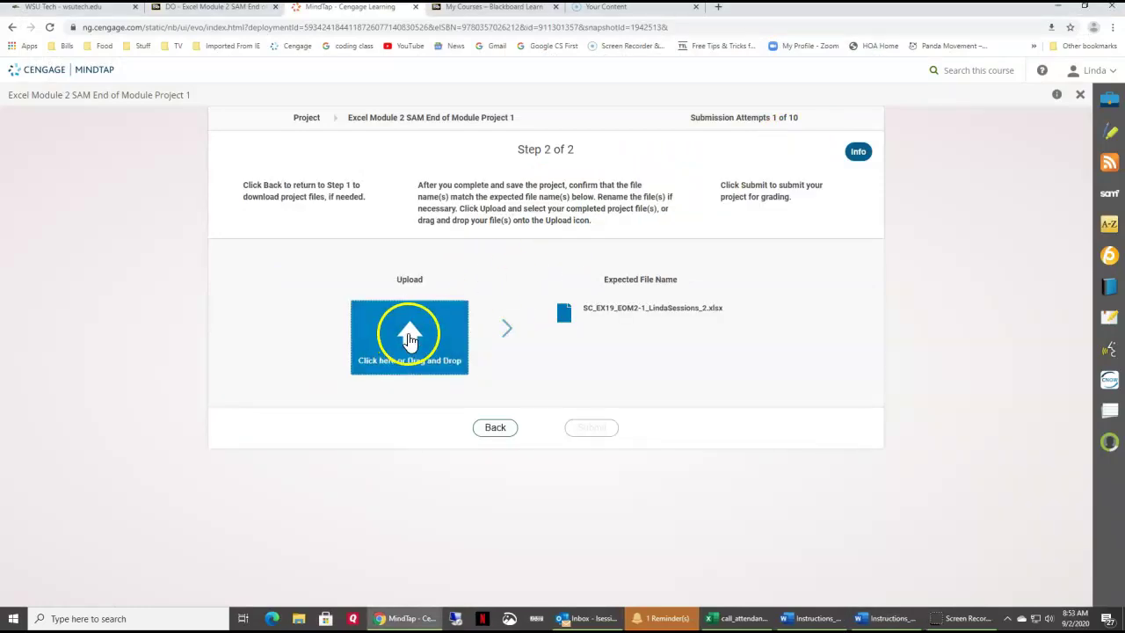
{"action": "left_click", "coordinate": [410, 338]}
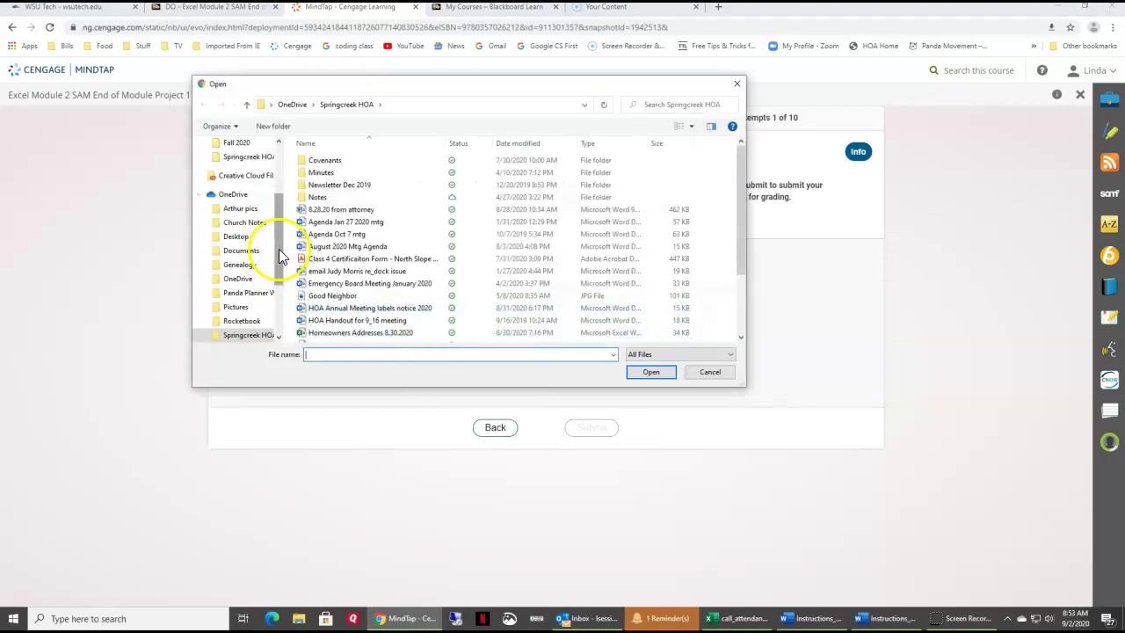
{"action": "left_click_drag", "start_coordinate": [280, 254], "coordinate": [276, 168]}
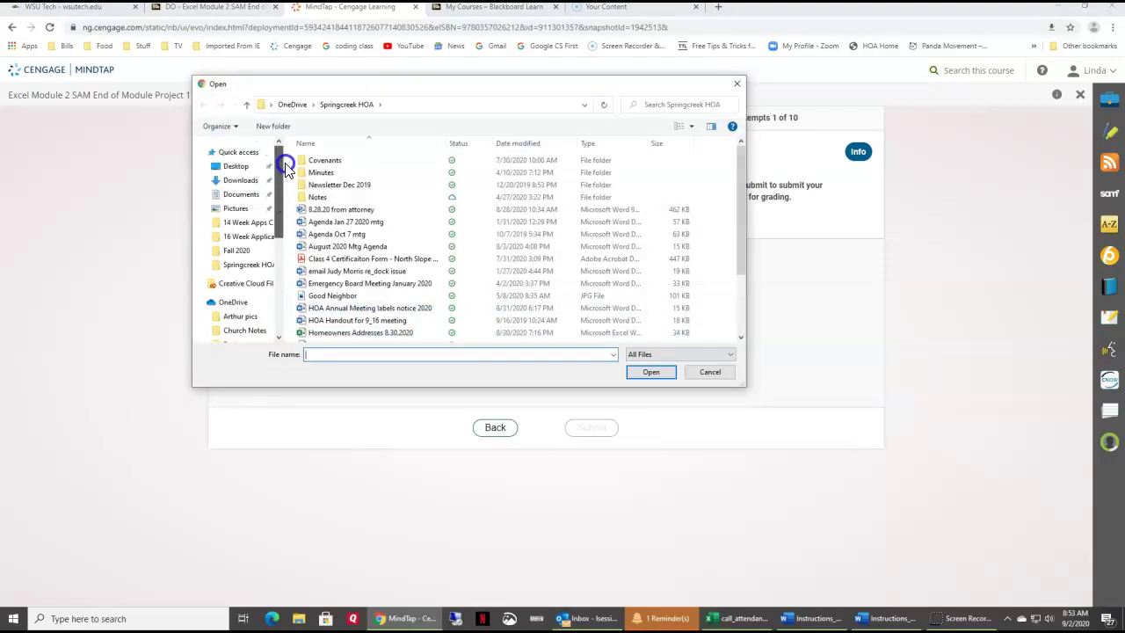
{"action": "left_click", "coordinate": [236, 168]}
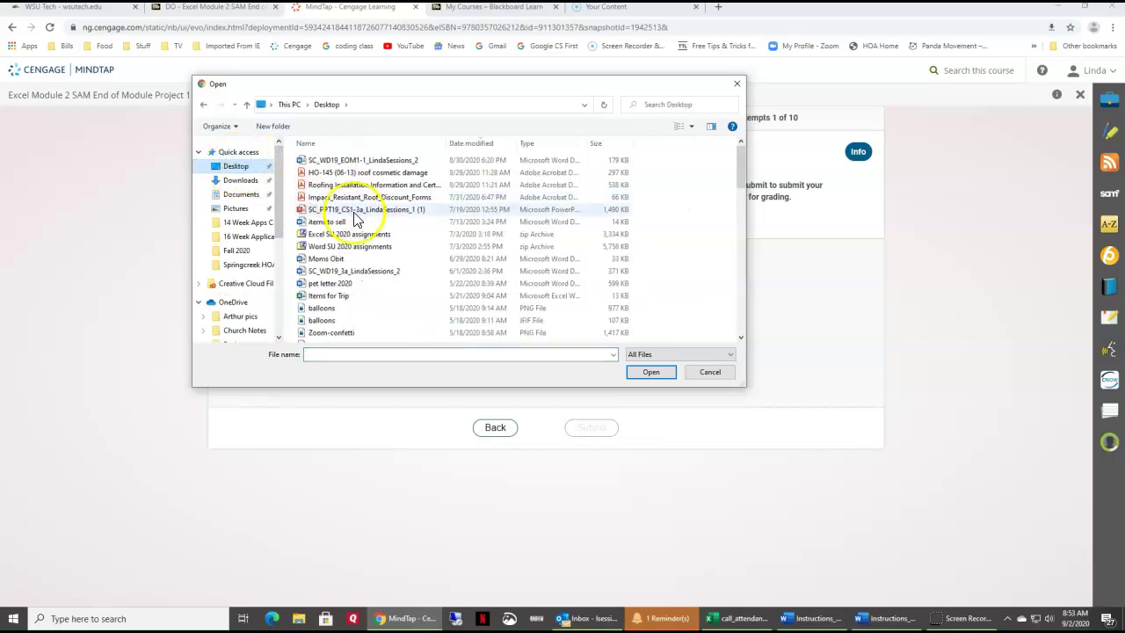
{"action": "left_click_drag", "start_coordinate": [738, 162], "coordinate": [711, 305]}
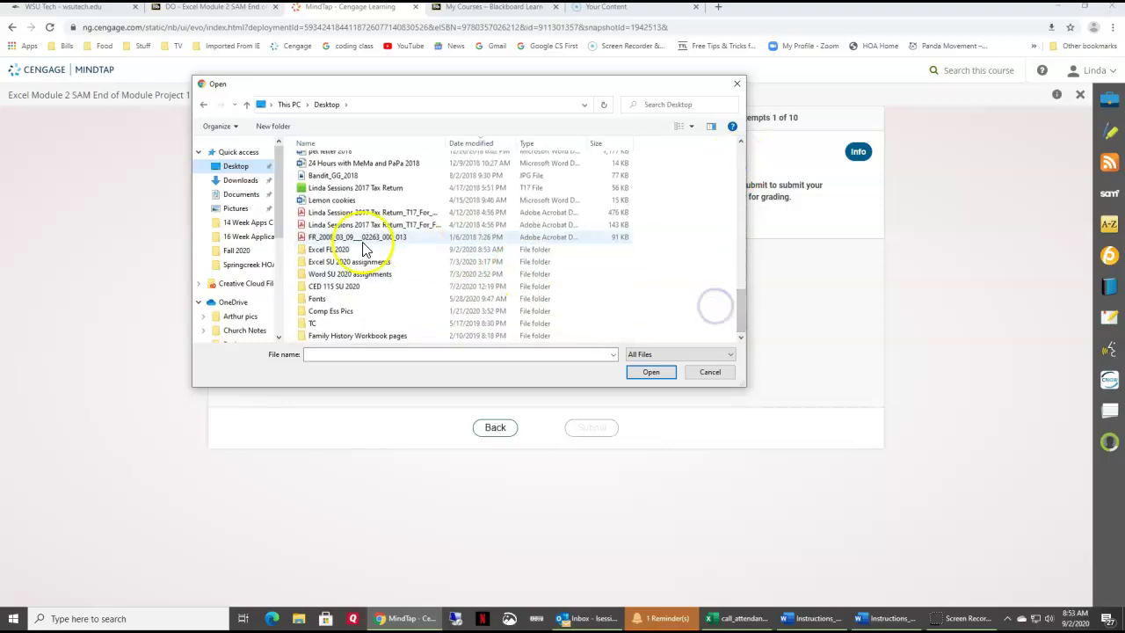
{"action": "double_click", "coordinate": [331, 250]}
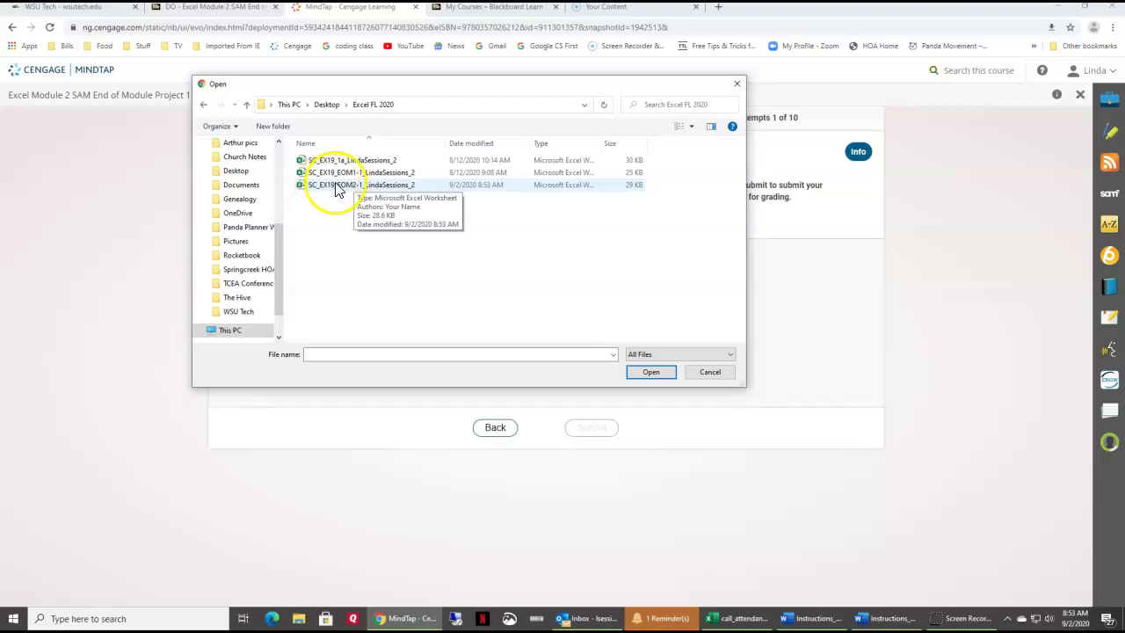
{"action": "left_click_drag", "start_coordinate": [469, 93], "coordinate": [561, 338]}
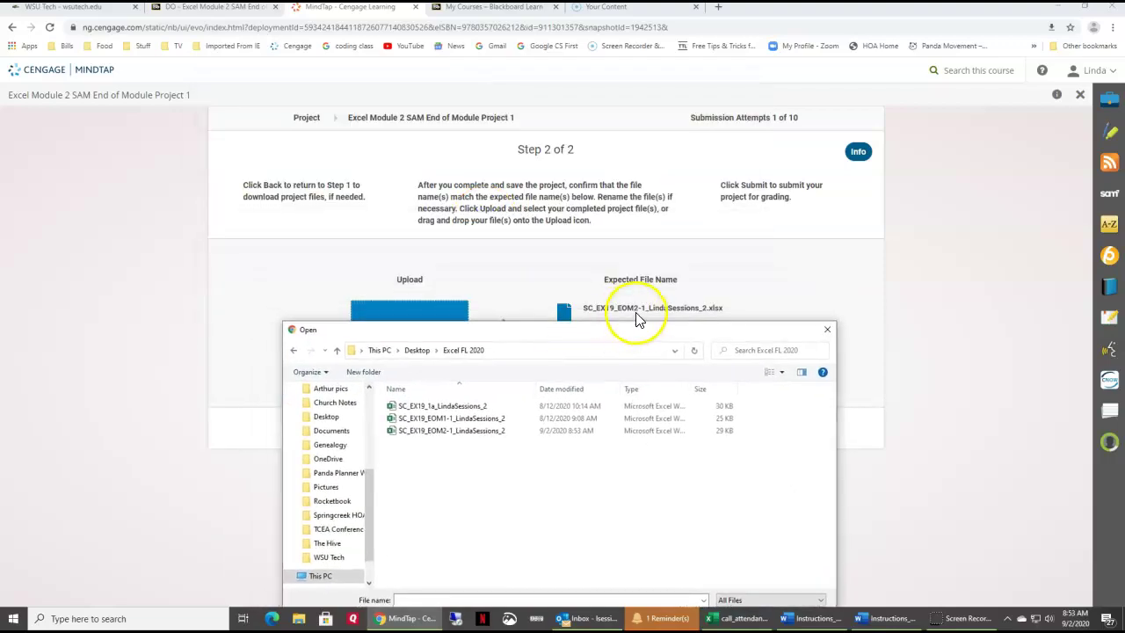
{"action": "left_click", "coordinate": [438, 424]}
{"action": "left_click_drag", "start_coordinate": [526, 322], "coordinate": [477, 181]}
{"action": "left_click", "coordinate": [690, 470]}
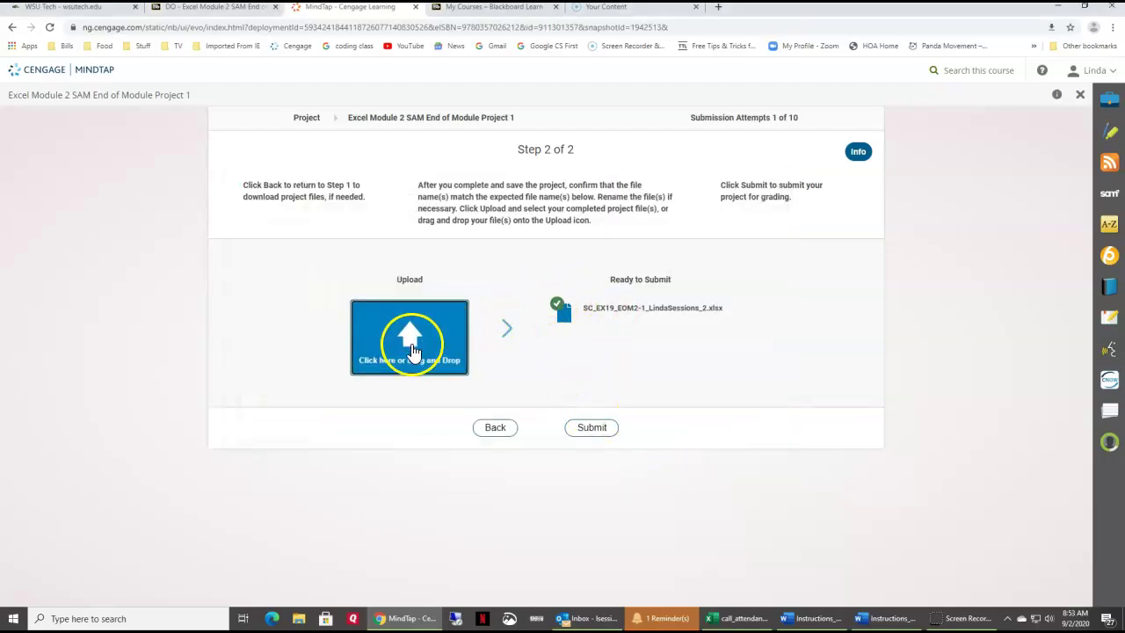
- Submit the project and open the graded report scoring Submission #1 at 100 out of 100
{"action": "left_click", "coordinate": [596, 431]}
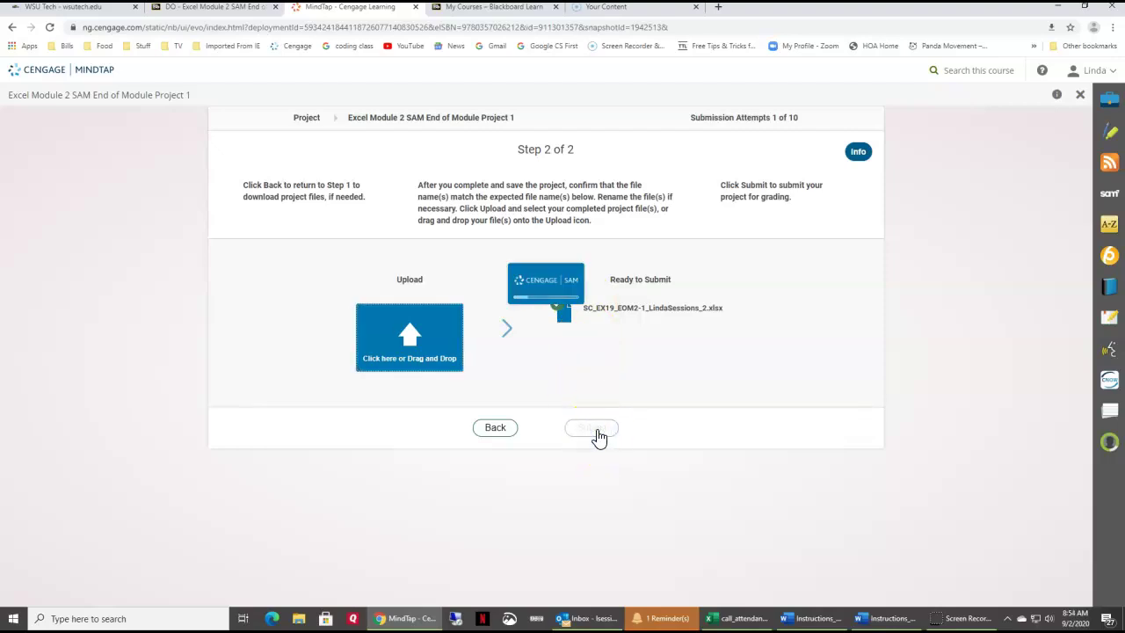
{"action": "left_click", "coordinate": [541, 413]}
{"action": "left_click", "coordinate": [523, 343]}
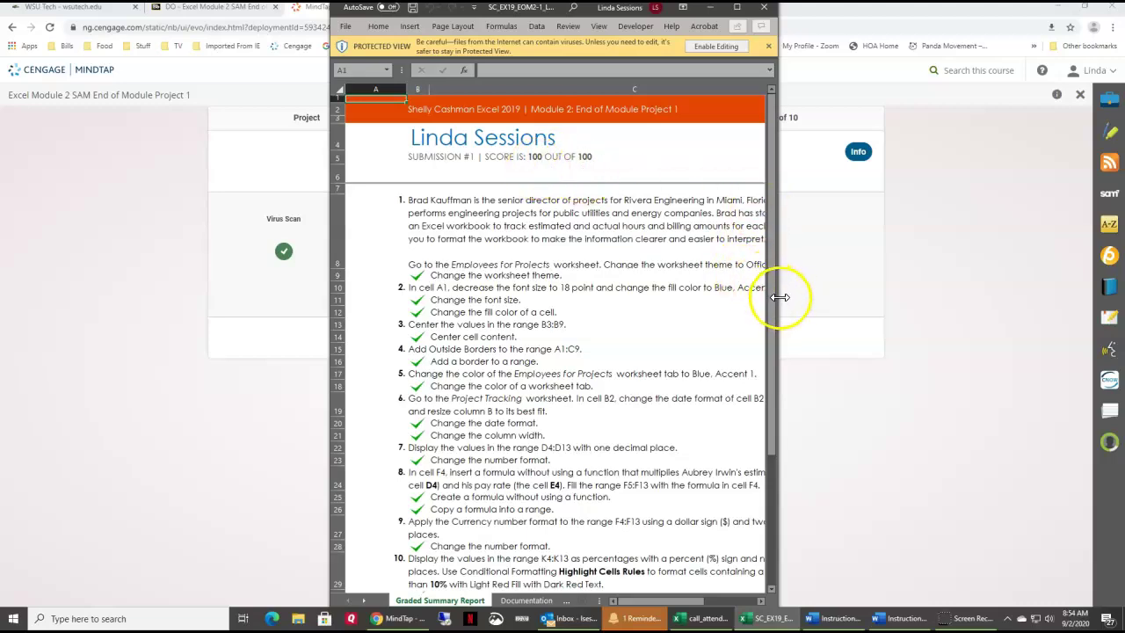
- Widen the report window to reveal each task's full 7/7 score
{"action": "left_click_drag", "start_coordinate": [779, 297], "coordinate": [971, 299]}
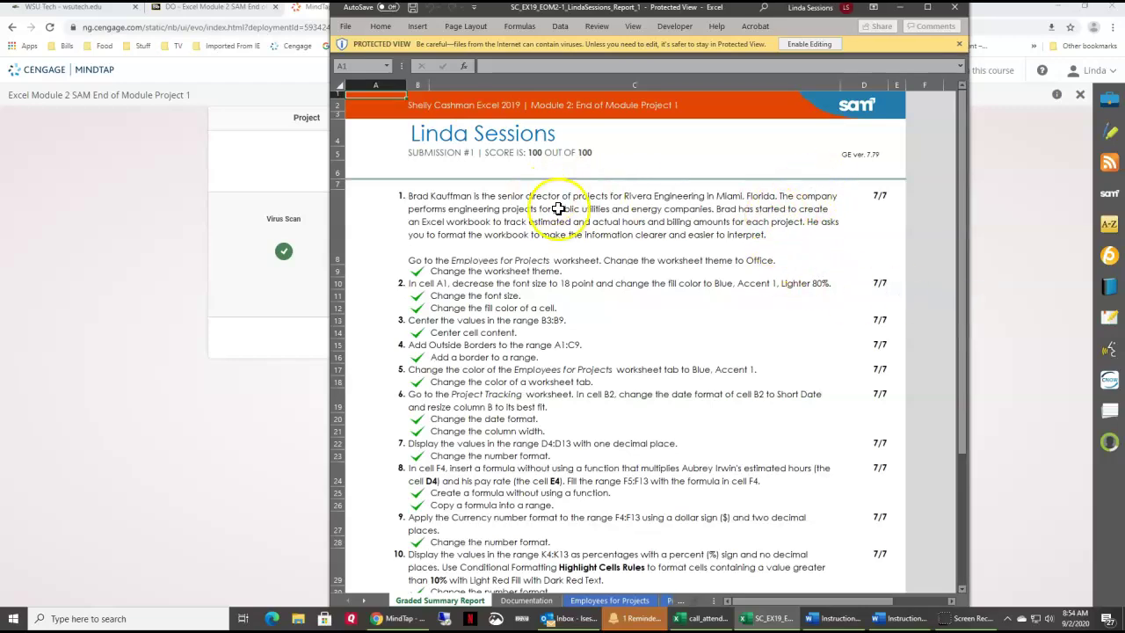